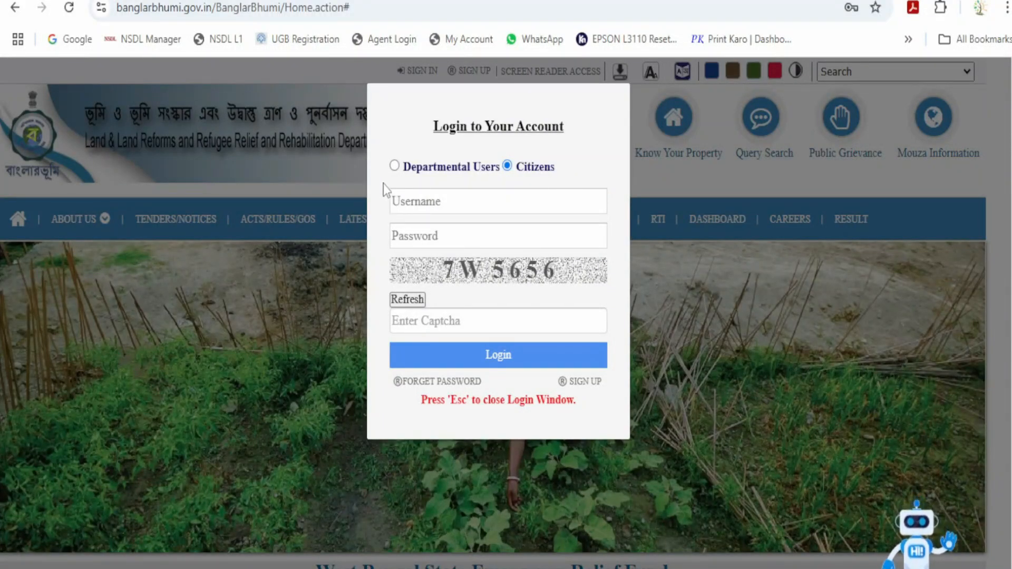
Log in to the Citizens account with the username, the account password and the captcha shown
mouse_move(384, 183)
mouse_down()
mouse_move(536, 224)
mouse_move(604, 224)
mouse_up()
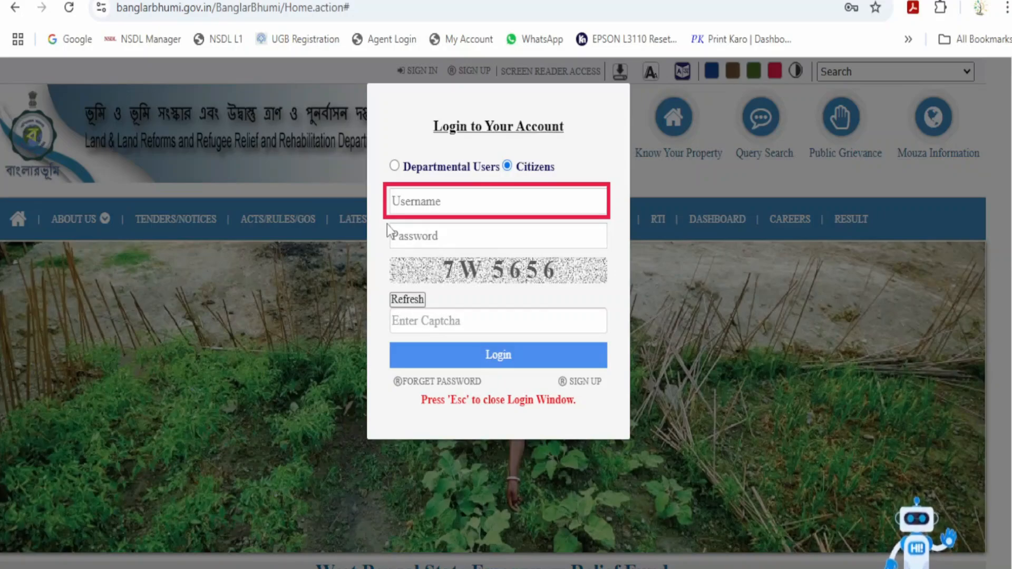
drag(387, 223, 609, 254)
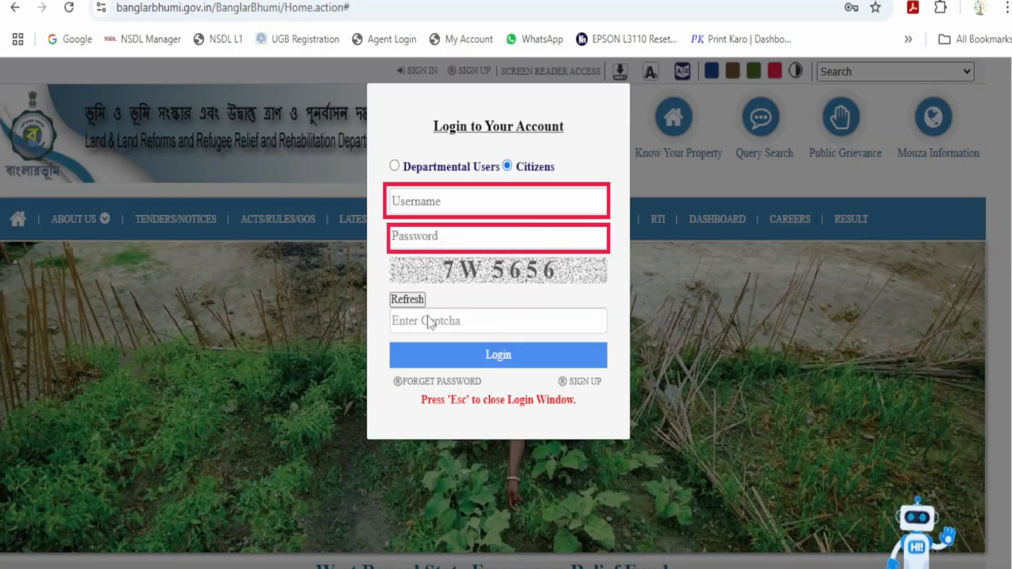
drag(431, 320, 609, 336)
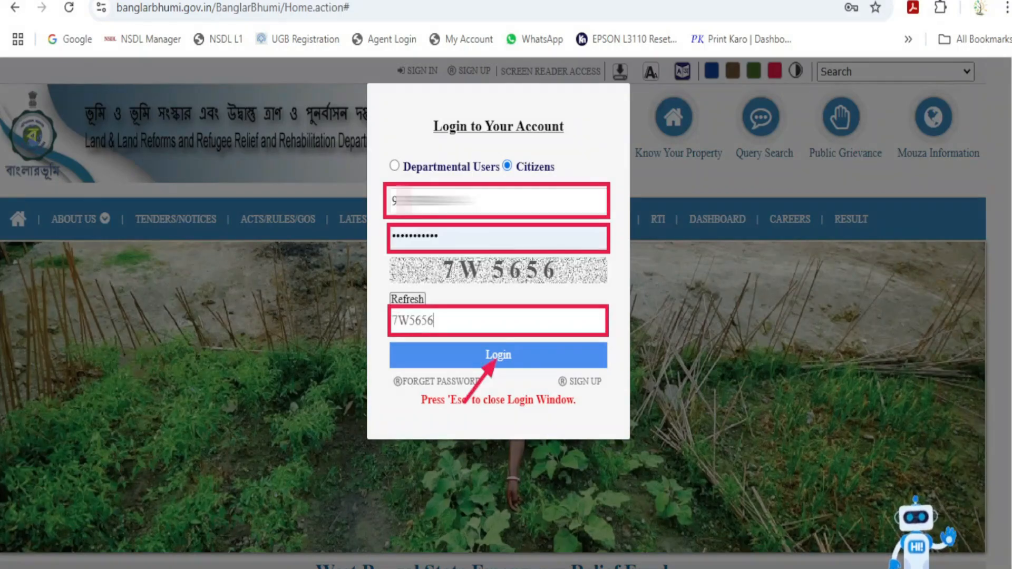
click(509, 360)
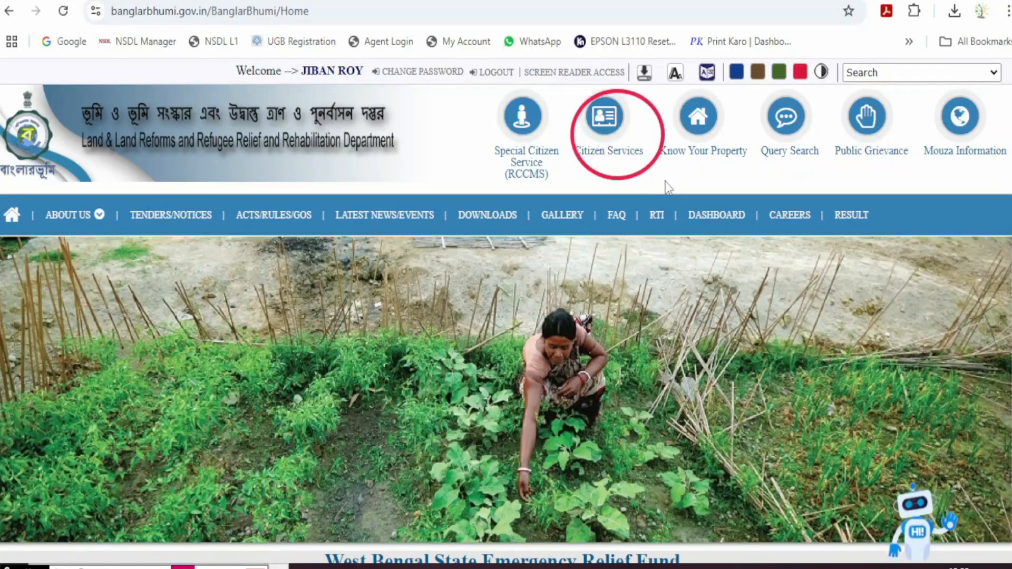
Open the ROR Request form under the Service Delivery citizen services and dismiss its disclaimer
click(638, 155)
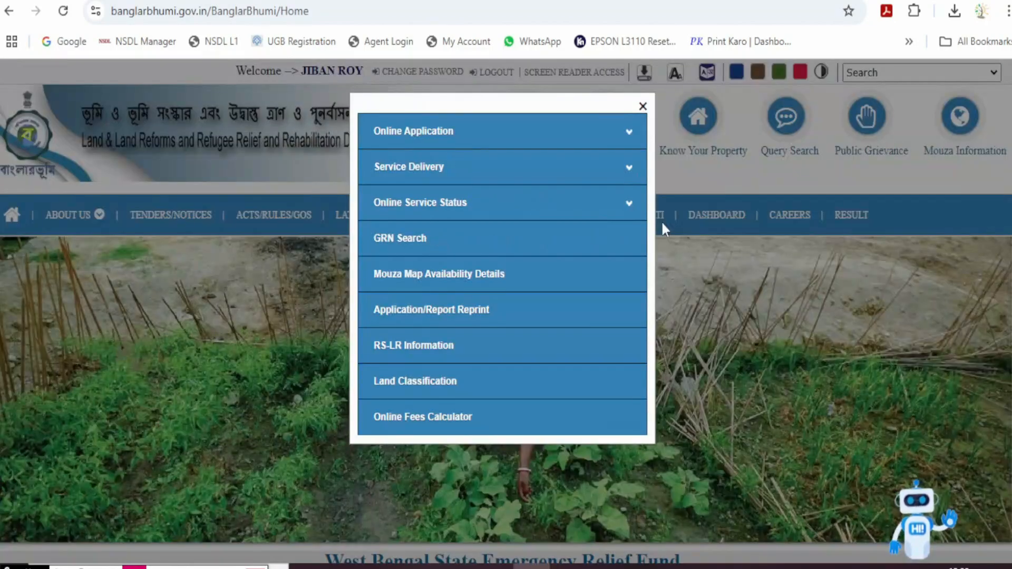
click(630, 169)
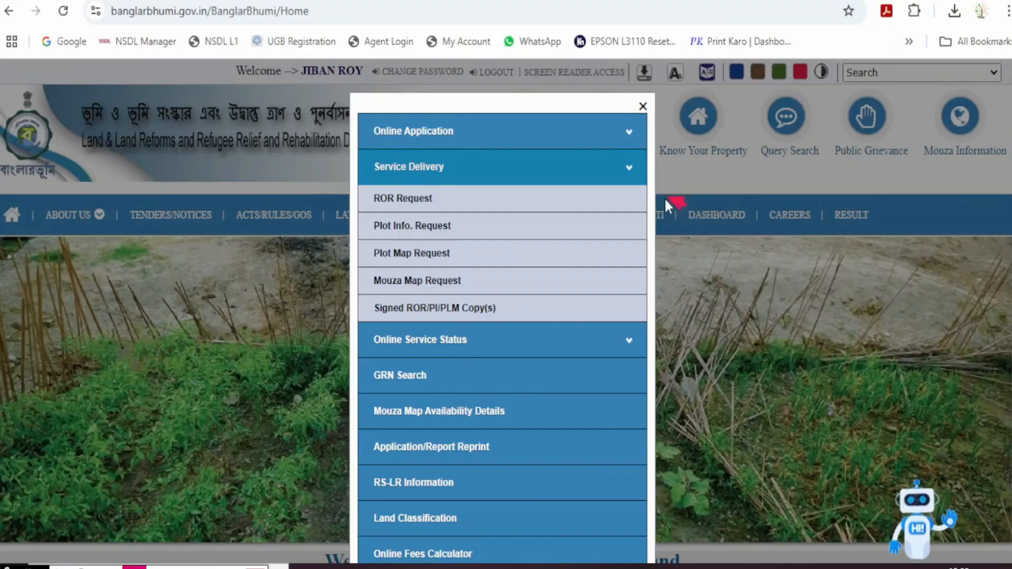
click(418, 199)
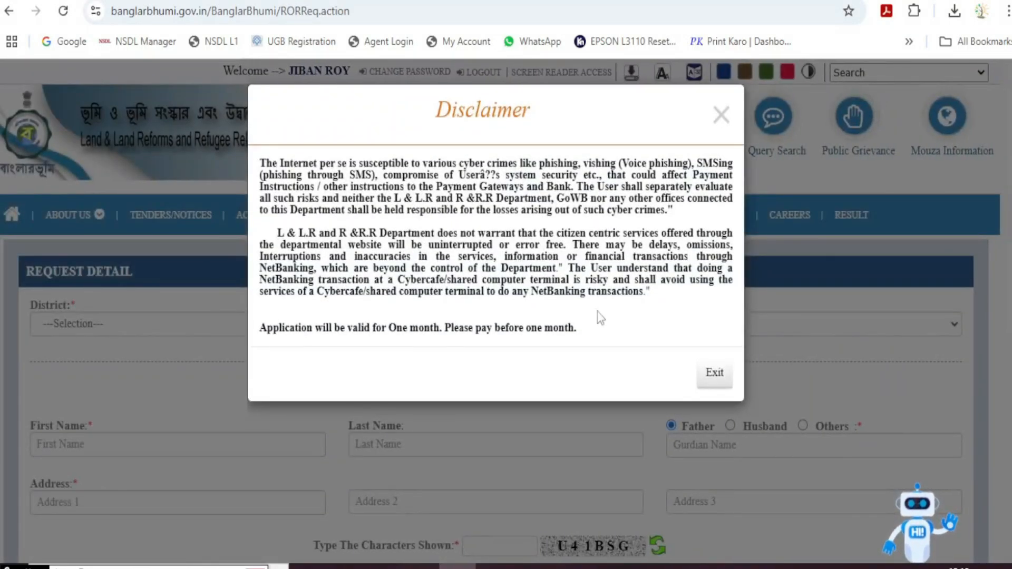
click(714, 374)
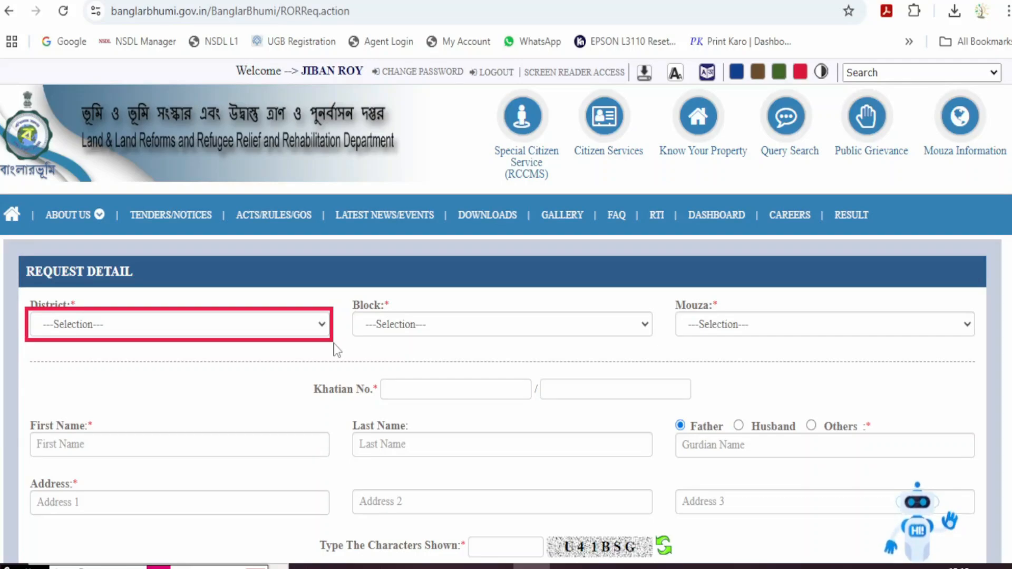
Choose district DAKSHIN DINAJPUR, block HARIRAMPUR and mouza SHYAMGANJ in the request details
click(298, 332)
click(208, 303)
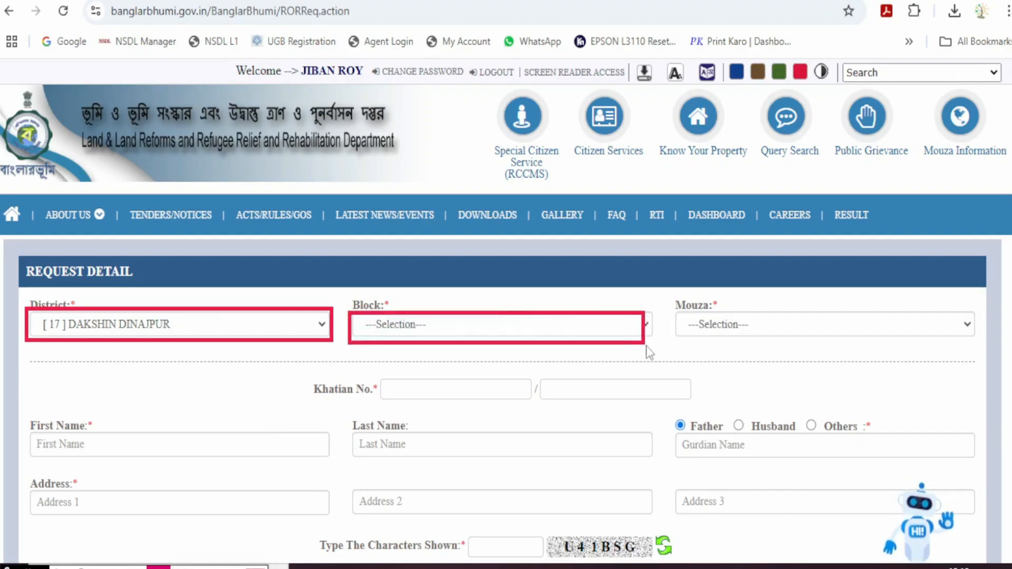
click(574, 330)
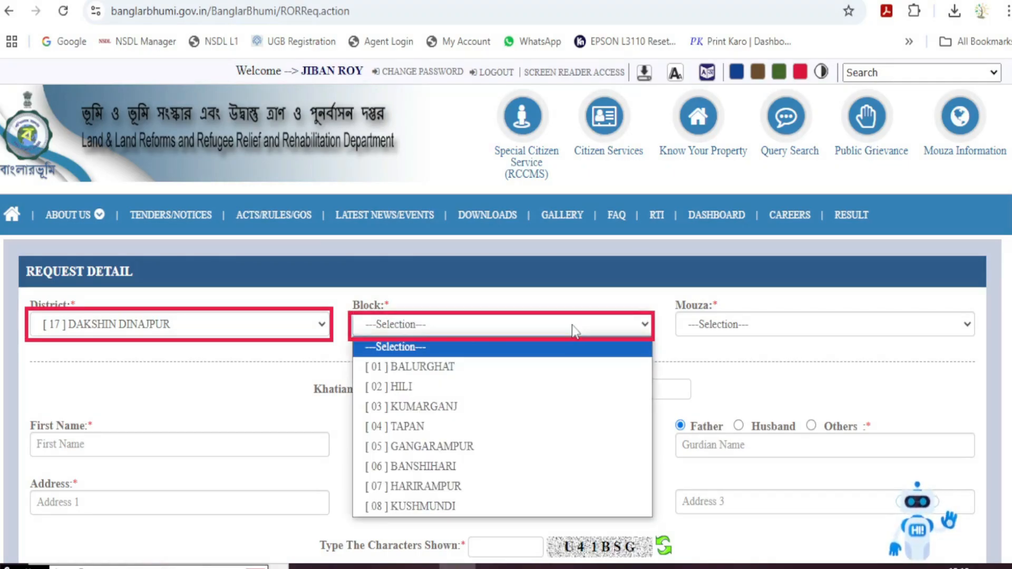
click(484, 485)
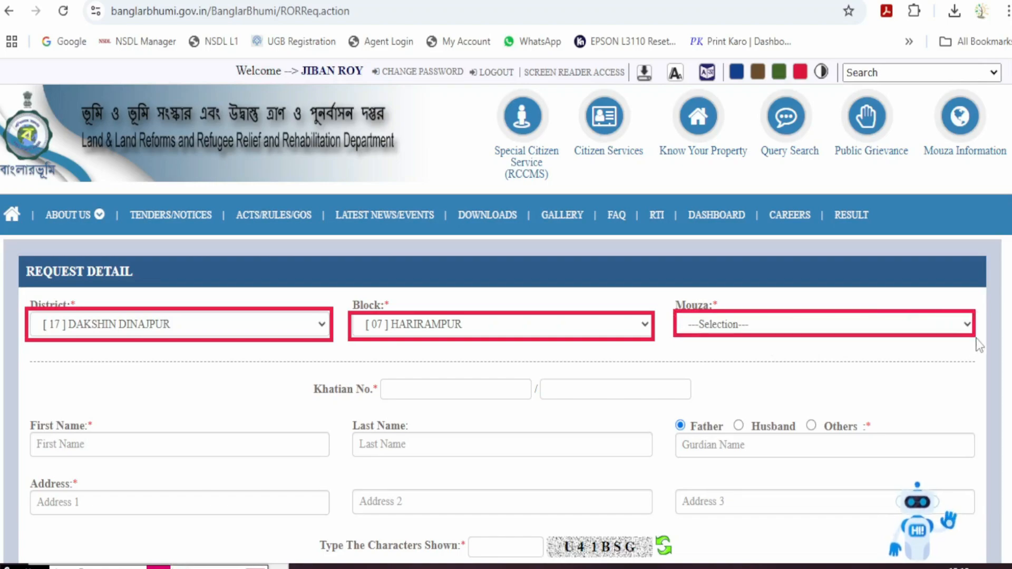
click(890, 325)
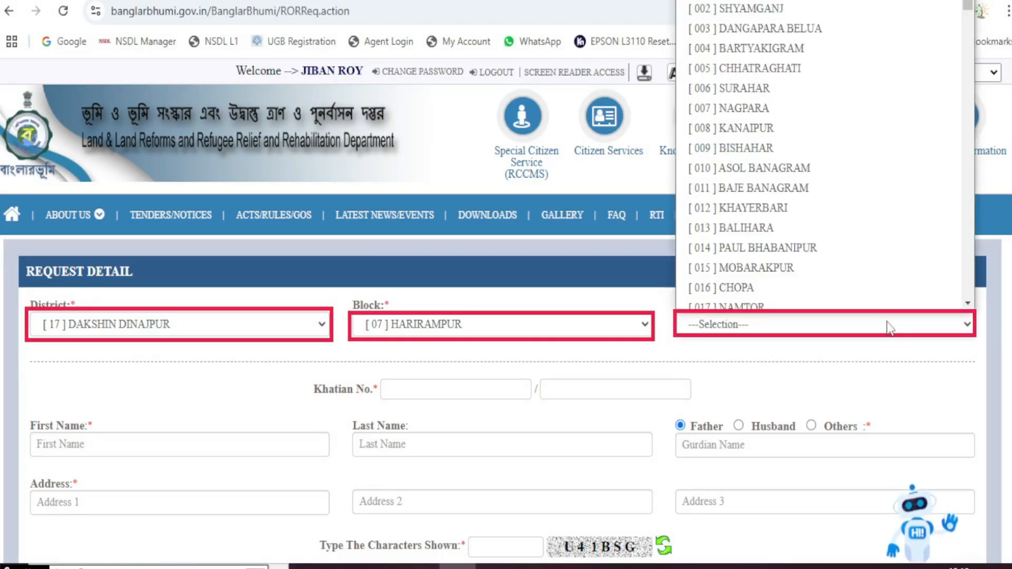
click(751, 9)
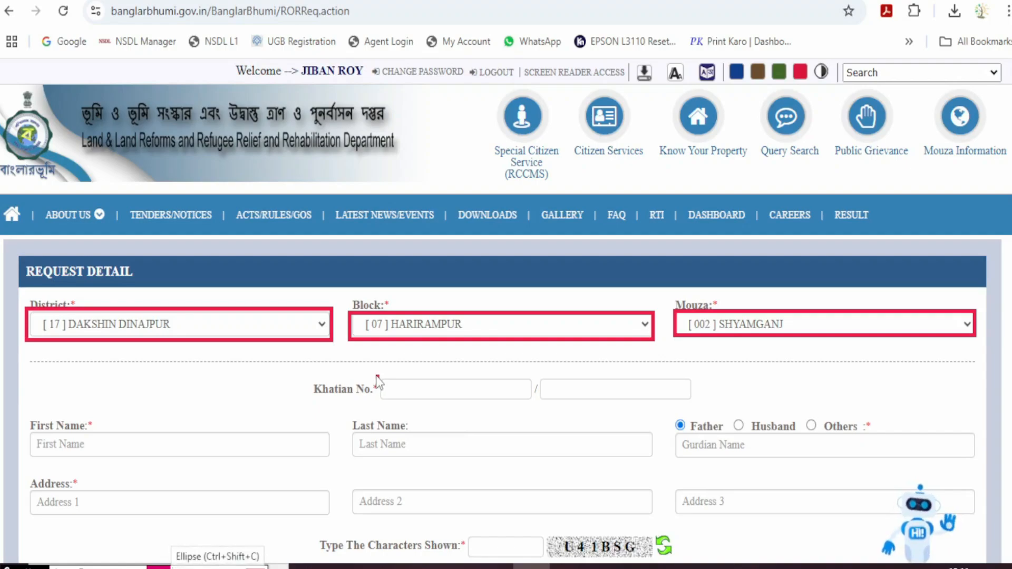
Enter the khatian number, the applicant's first and last name, and the guardian's name with the Father option
mouse_move(376, 375)
mouse_down()
mouse_move(456, 410)
mouse_move(694, 405)
mouse_up()
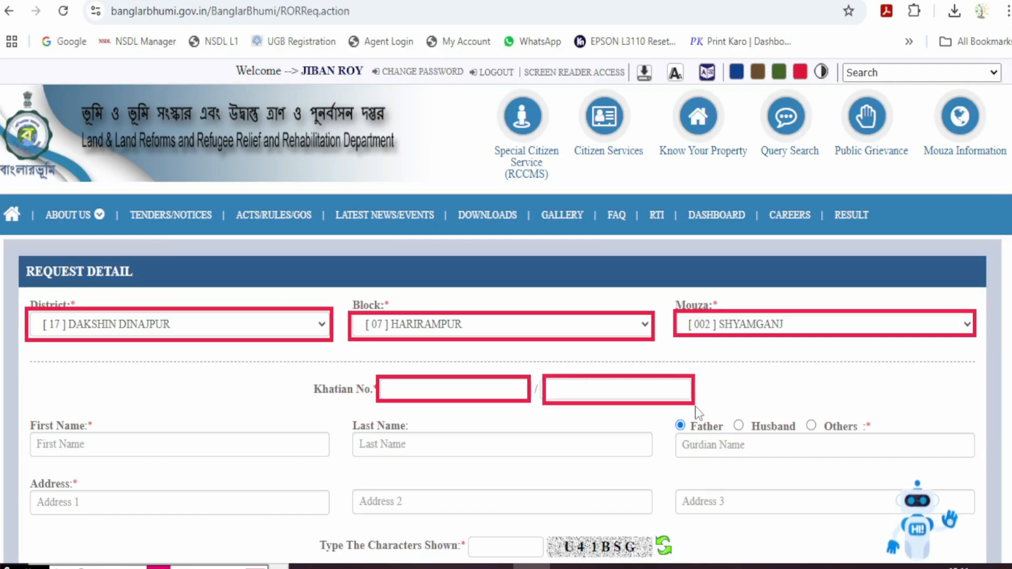
mouse_move(30, 433)
mouse_down()
mouse_move(186, 467)
mouse_move(298, 476)
mouse_move(325, 456)
mouse_move(654, 462)
mouse_up()
drag(728, 411, 691, 426)
drag(799, 406, 774, 426)
drag(868, 406, 845, 425)
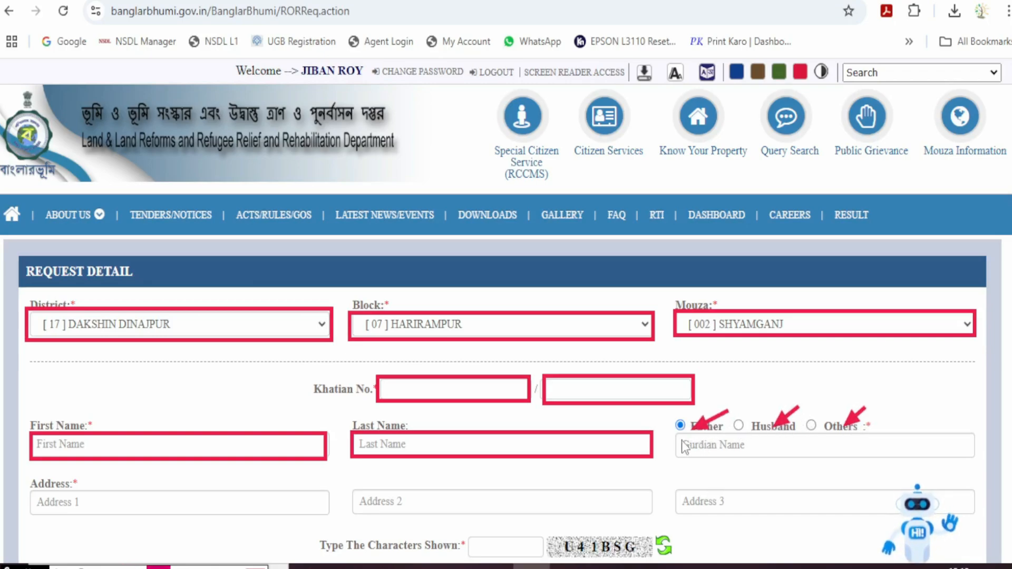
drag(673, 439, 975, 464)
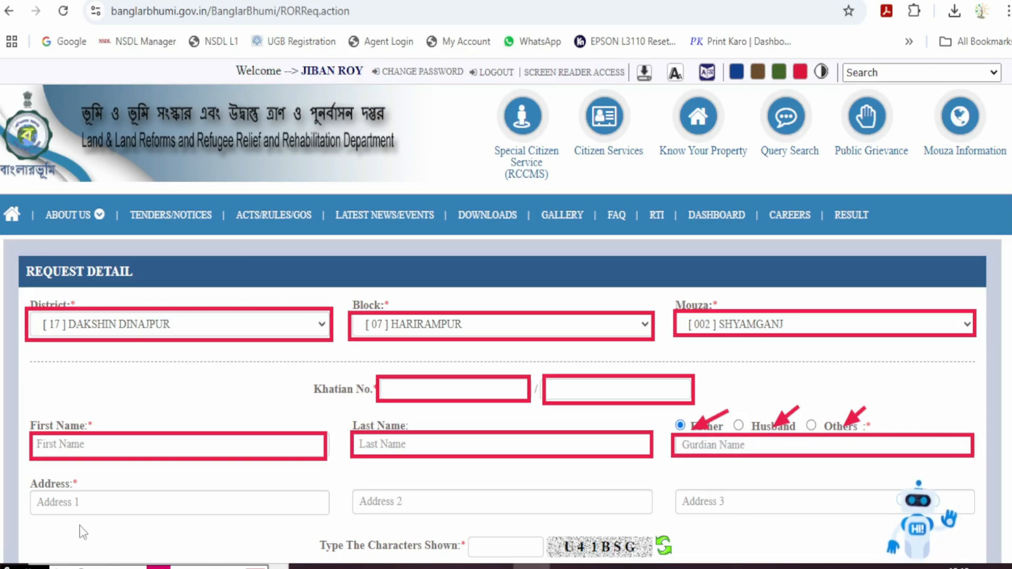
Fill in the applicant's three address lines and the captcha, and calculate the fee
mouse_move(28, 490)
mouse_down()
mouse_move(238, 525)
mouse_move(329, 521)
mouse_up()
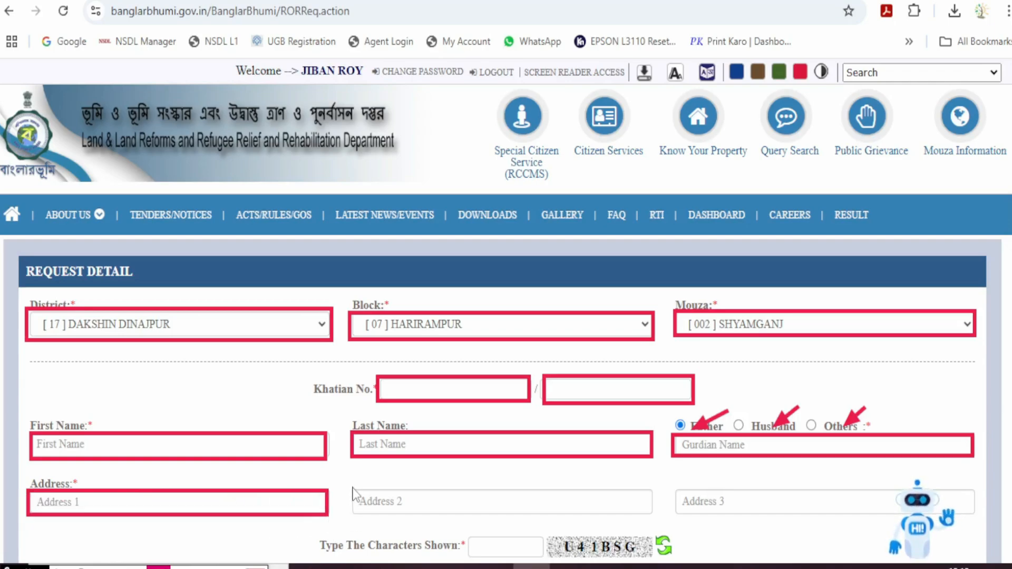
mouse_move(352, 488)
mouse_down()
mouse_move(384, 507)
mouse_move(654, 520)
mouse_up()
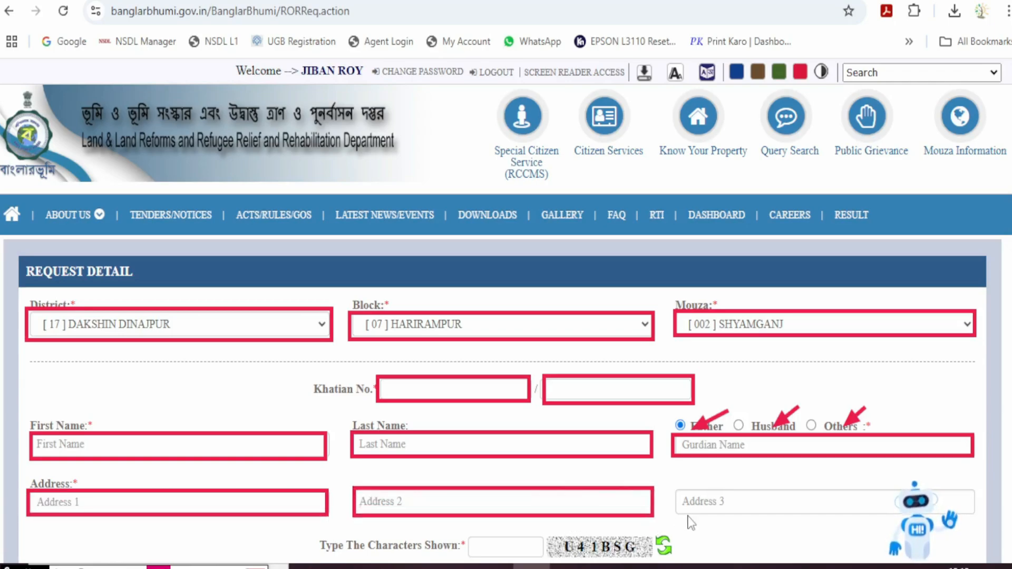
drag(675, 486, 979, 517)
drag(465, 534, 547, 563)
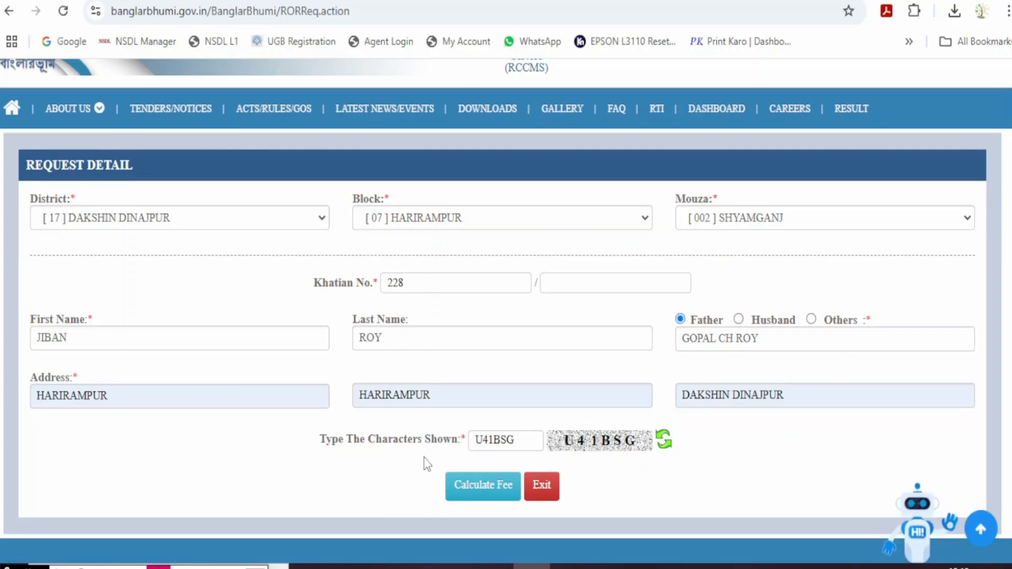
mouse_move(424, 457)
mouse_down()
mouse_move(504, 503)
mouse_move(568, 512)
mouse_up()
drag(426, 513, 486, 488)
click(492, 488)
click(158, 567)
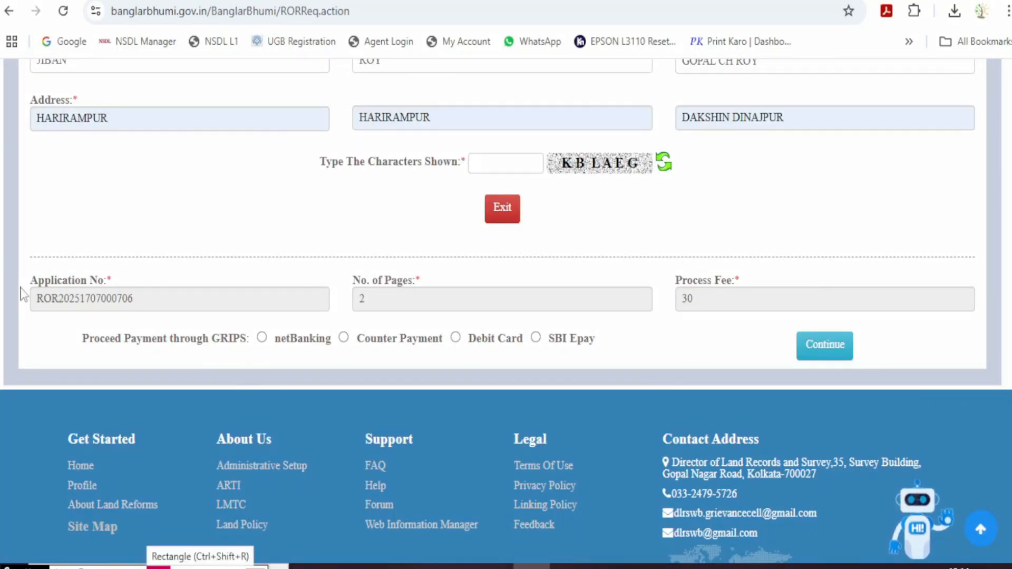
mouse_move(22, 271)
mouse_down()
mouse_move(249, 316)
mouse_move(329, 315)
mouse_up()
mouse_move(347, 264)
mouse_down()
mouse_move(352, 277)
mouse_move(548, 322)
mouse_move(656, 318)
mouse_up()
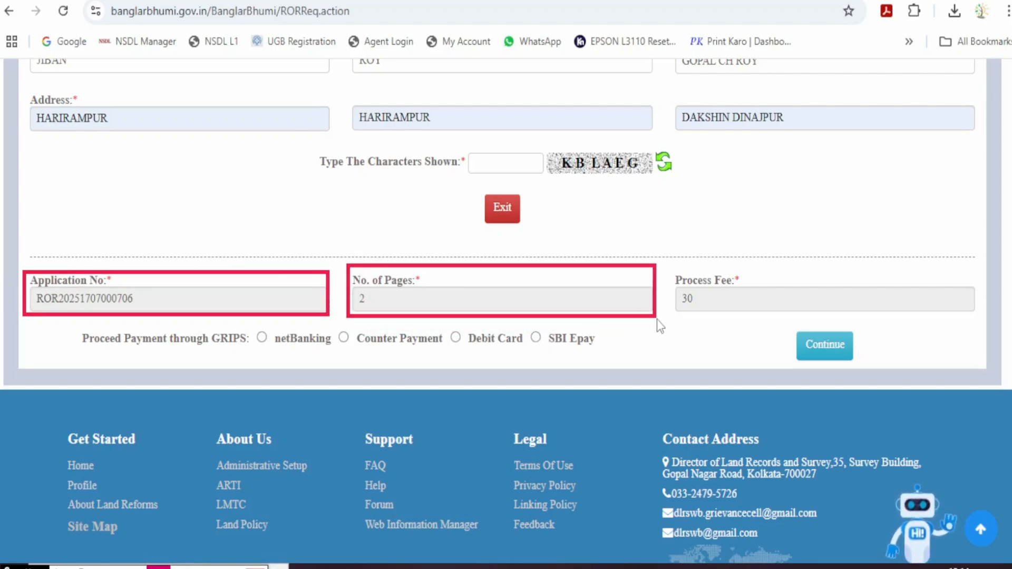
mouse_move(670, 265)
mouse_down()
mouse_move(791, 327)
mouse_move(979, 316)
mouse_up()
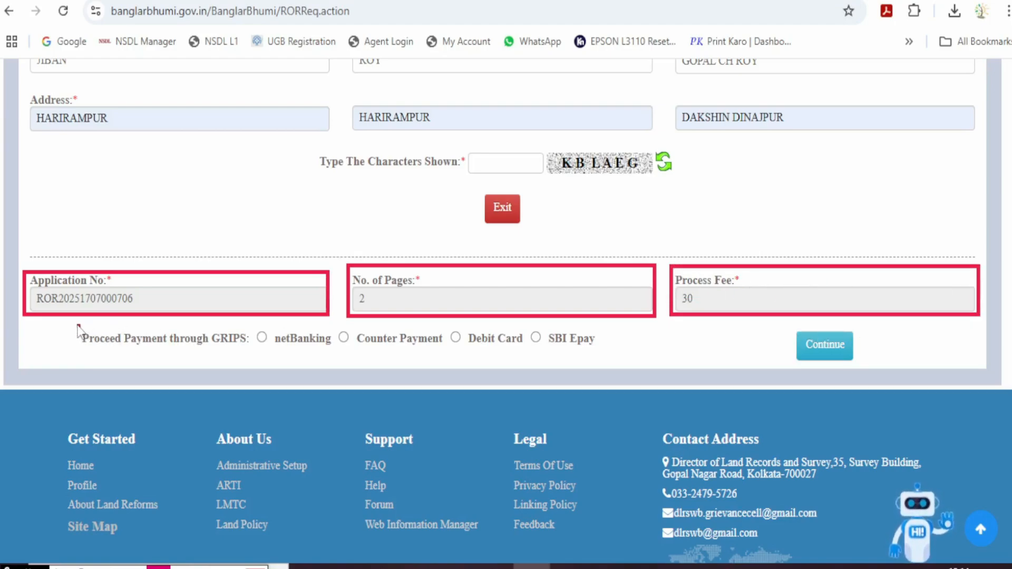
Choose SBI Epay for payment through GRIPS and continue past the disclaimer and payment summary to the GRIPS portal
mouse_move(78, 326)
mouse_down()
mouse_move(254, 354)
mouse_move(251, 362)
mouse_move(264, 340)
mouse_up()
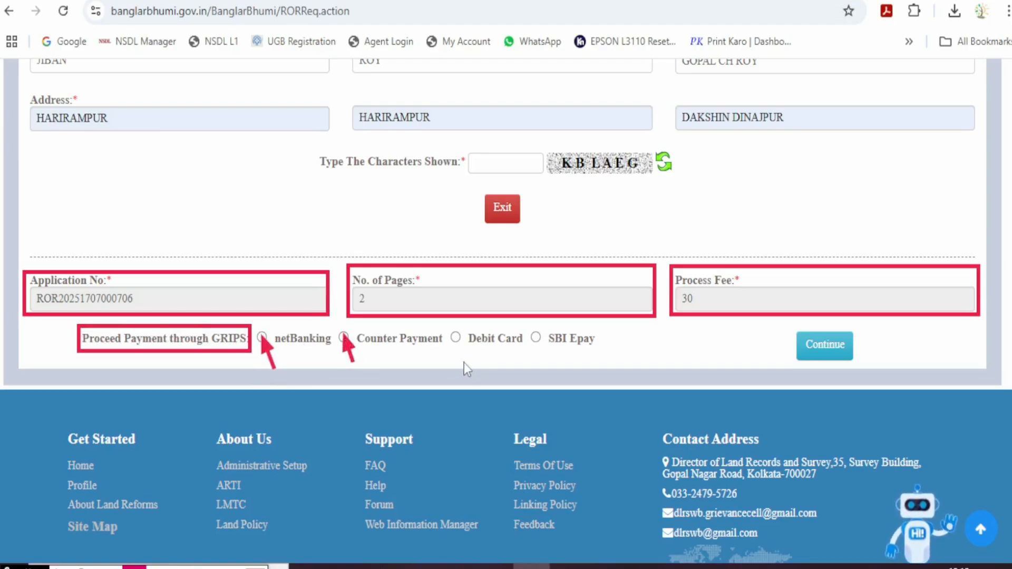
drag(464, 363, 456, 337)
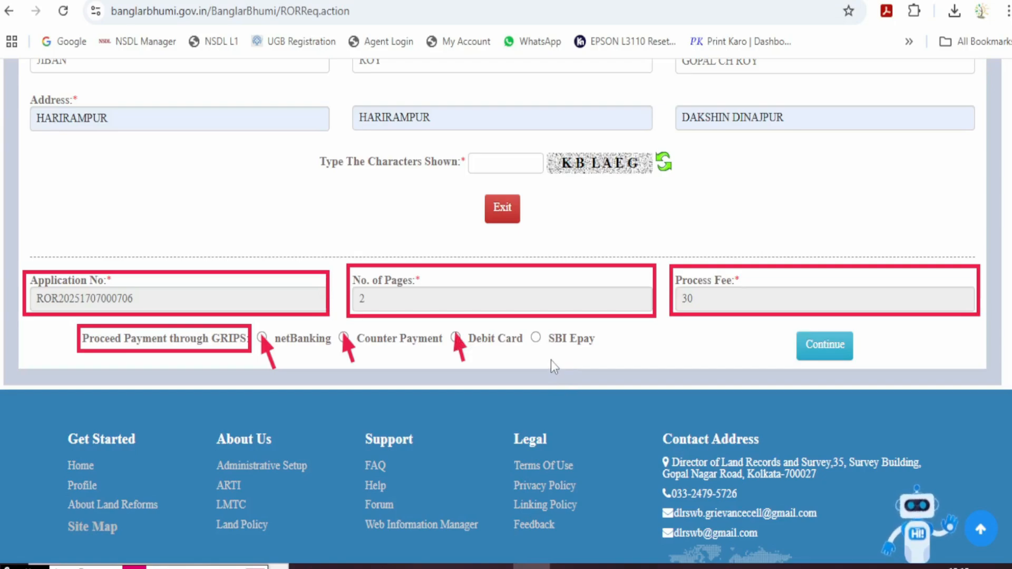
drag(551, 360, 532, 339)
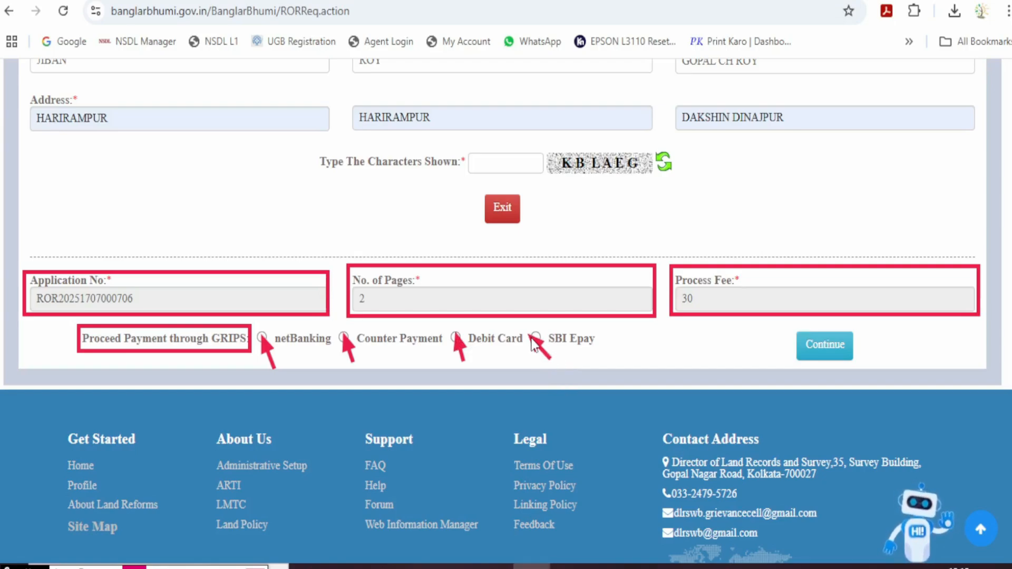
click(824, 345)
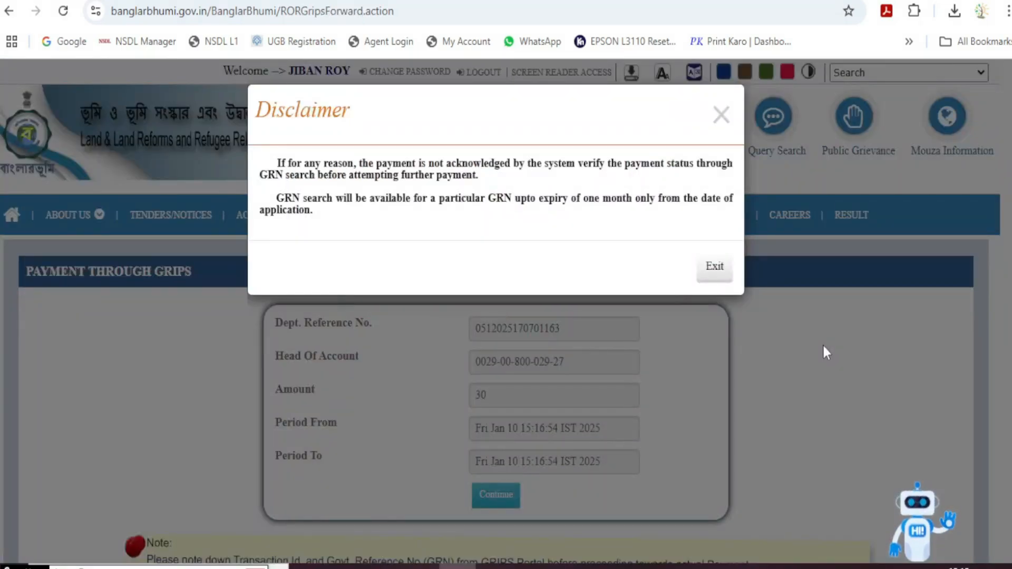
click(721, 114)
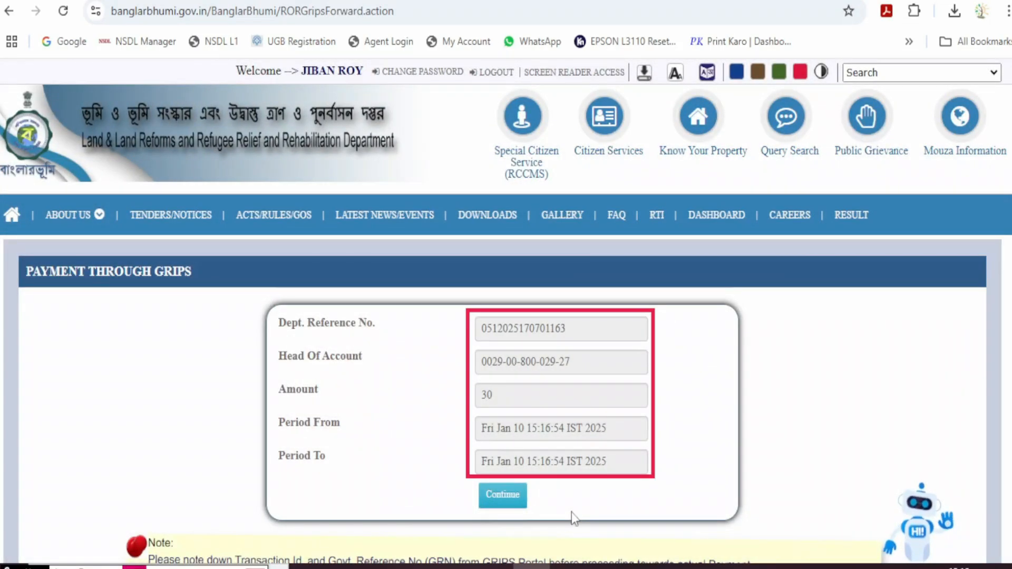
click(505, 503)
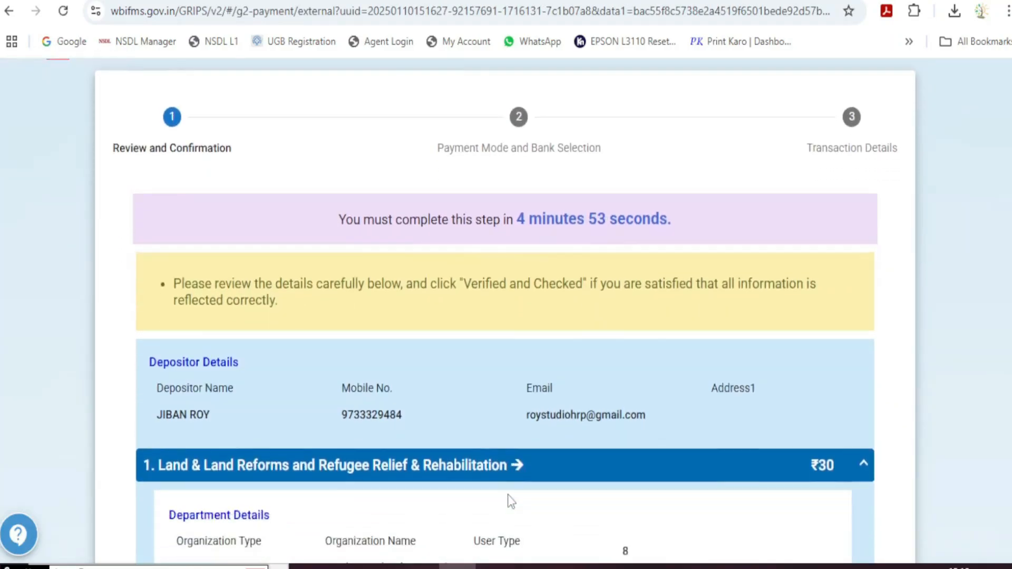
Mark the payment details as verified and checked and proceed to the payment mode and bank selection
scroll(508, 496, down, 4)
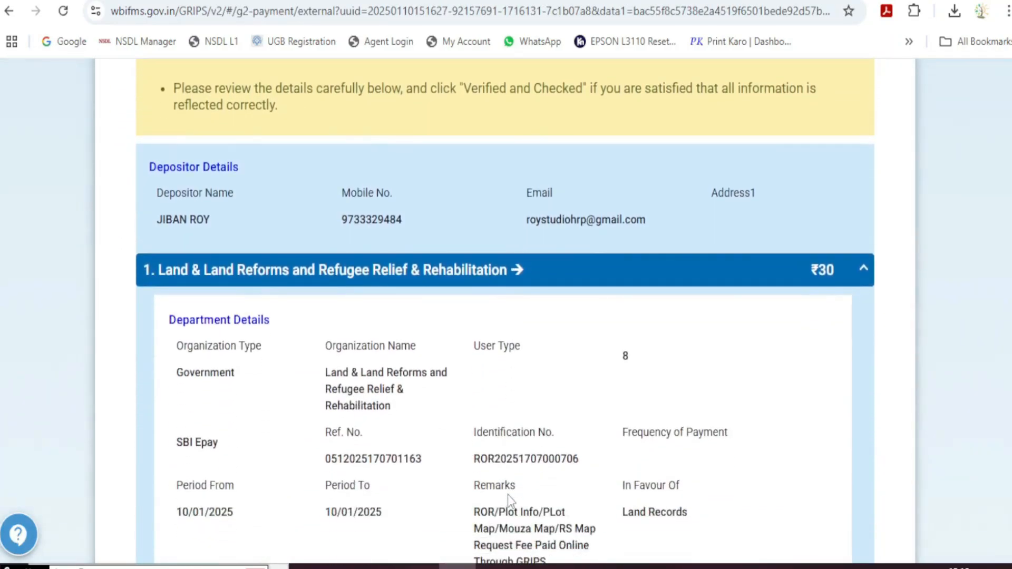
scroll(509, 496, down, 8)
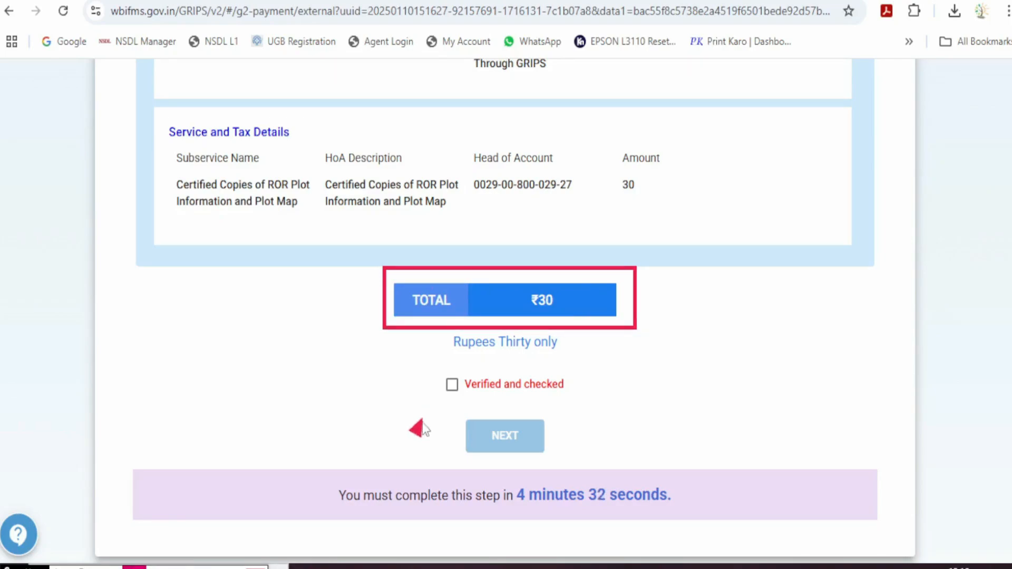
click(452, 384)
click(521, 442)
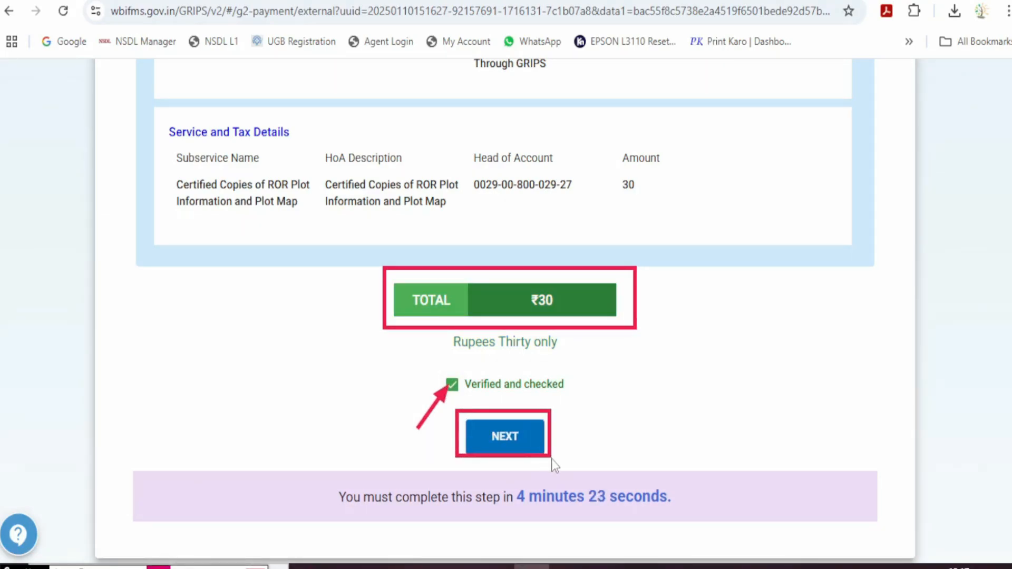
Set the payment mode to SBI Epay, pay through Payment Gateway/Bank, and submit the selection
click(421, 431)
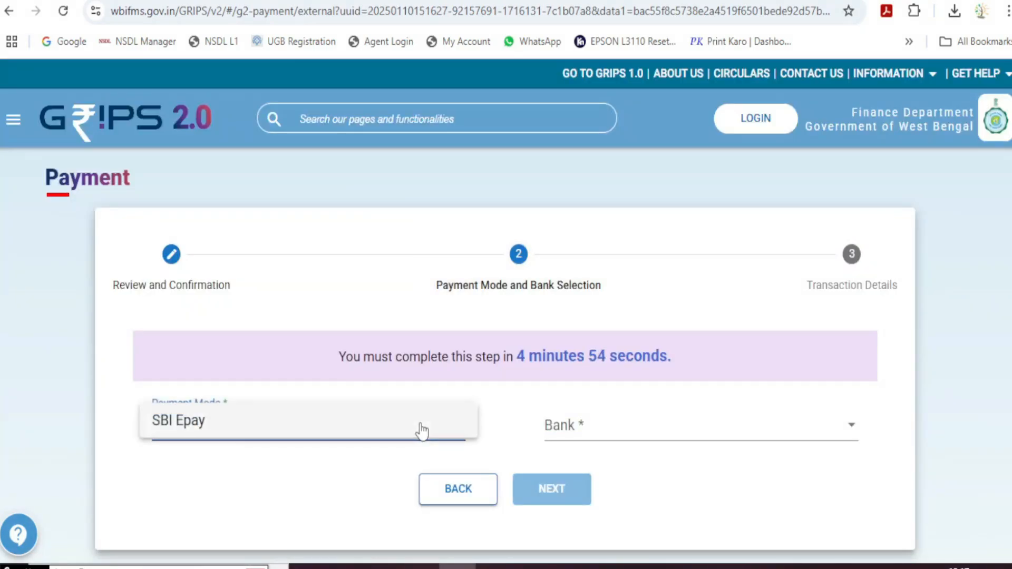
click(179, 428)
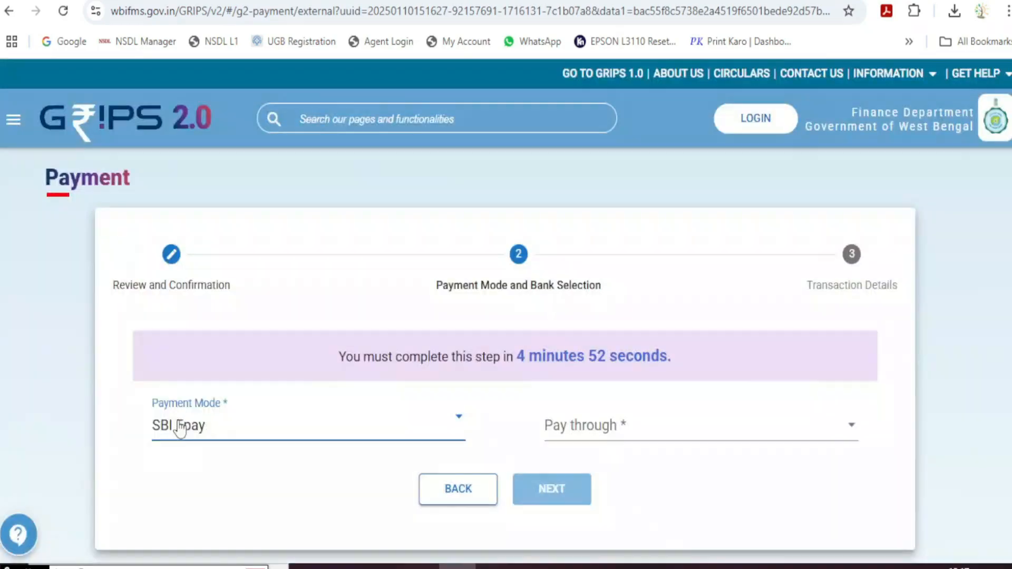
click(640, 437)
click(649, 433)
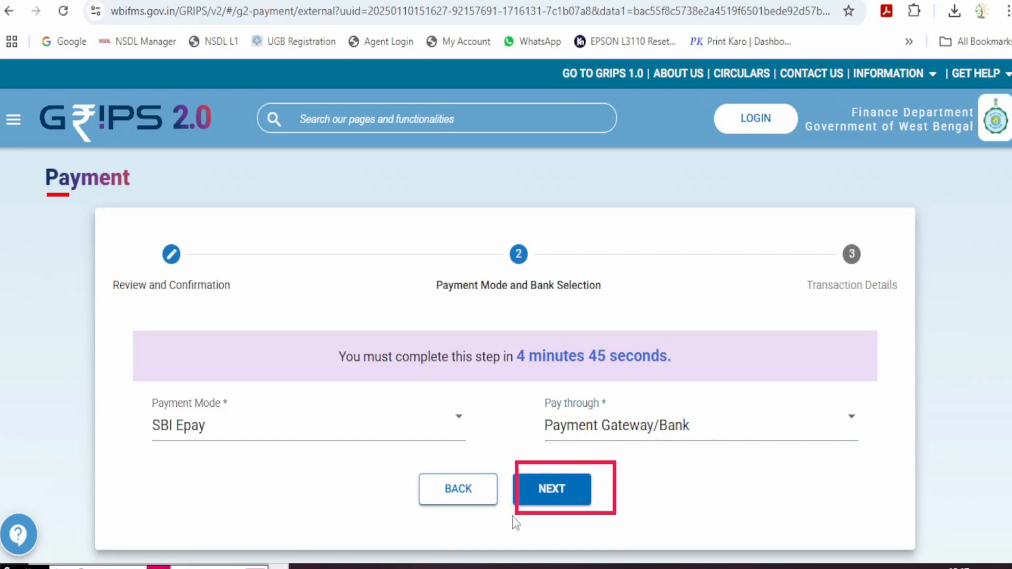
click(564, 493)
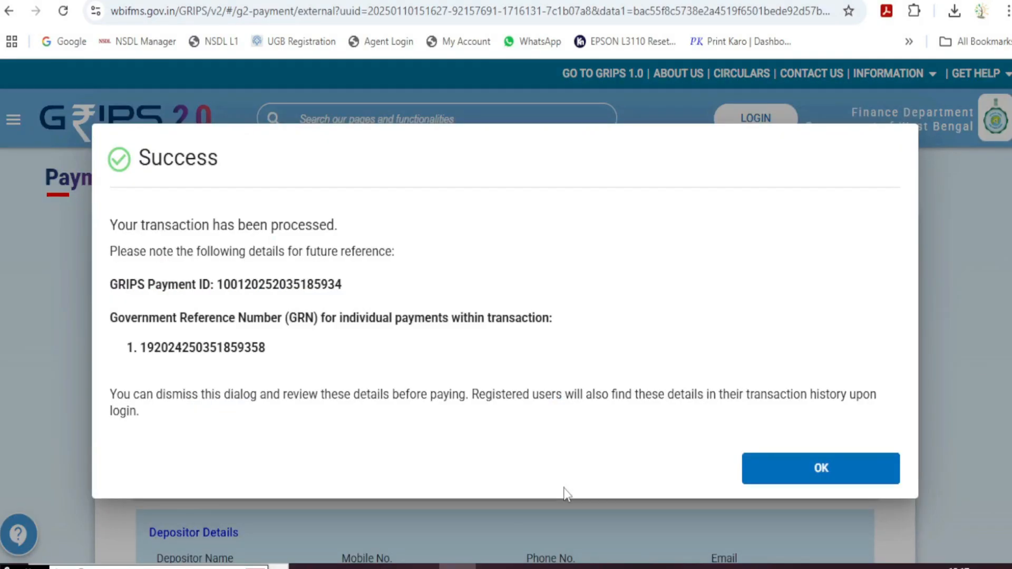
Acknowledge the processed GRIPS transaction and proceed to pay the ₹30 total
mouse_move(580, 485)
mouse_down()
mouse_move(711, 492)
mouse_move(769, 477)
mouse_up()
click(771, 479)
scroll(827, 467, down, 15)
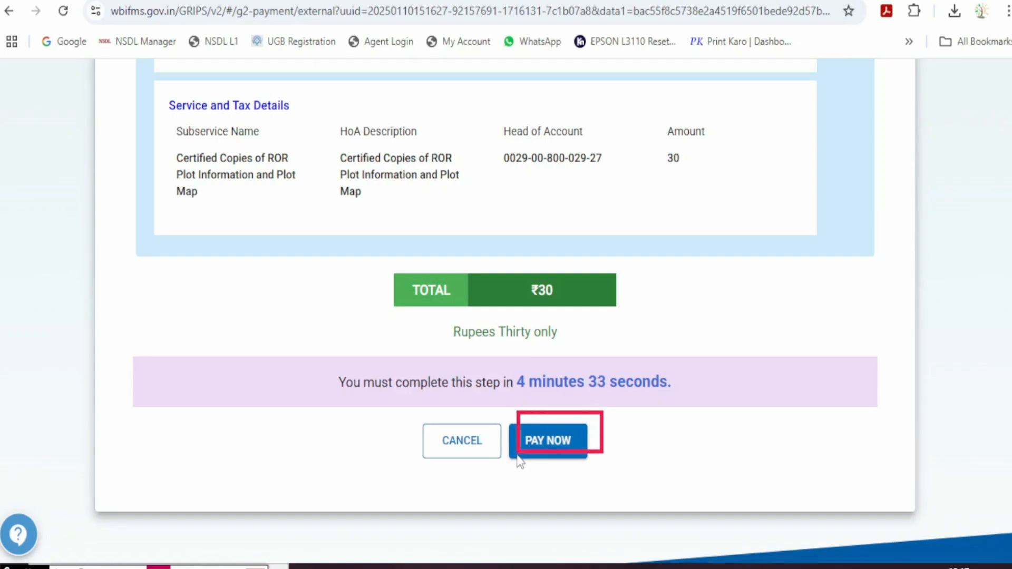
click(530, 444)
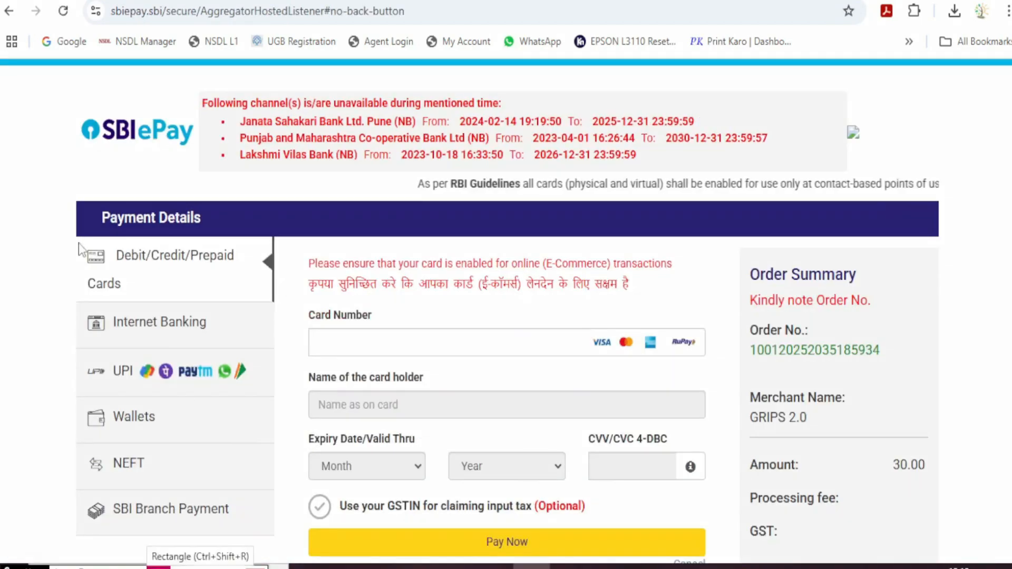
mouse_move(79, 240)
mouse_down()
mouse_move(106, 265)
mouse_move(269, 296)
mouse_up()
drag(77, 305, 271, 342)
drag(82, 352, 272, 389)
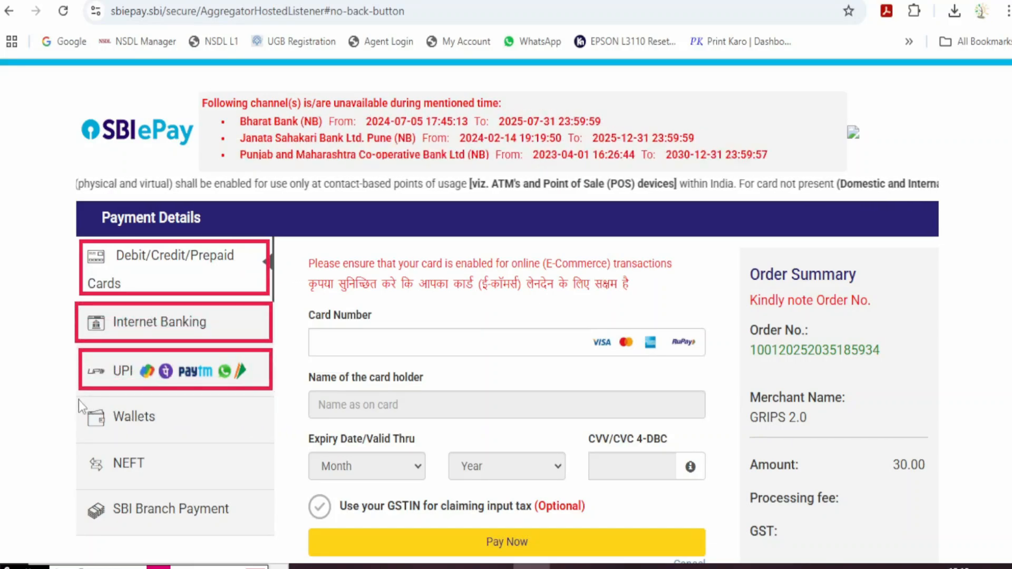
drag(78, 399, 268, 433)
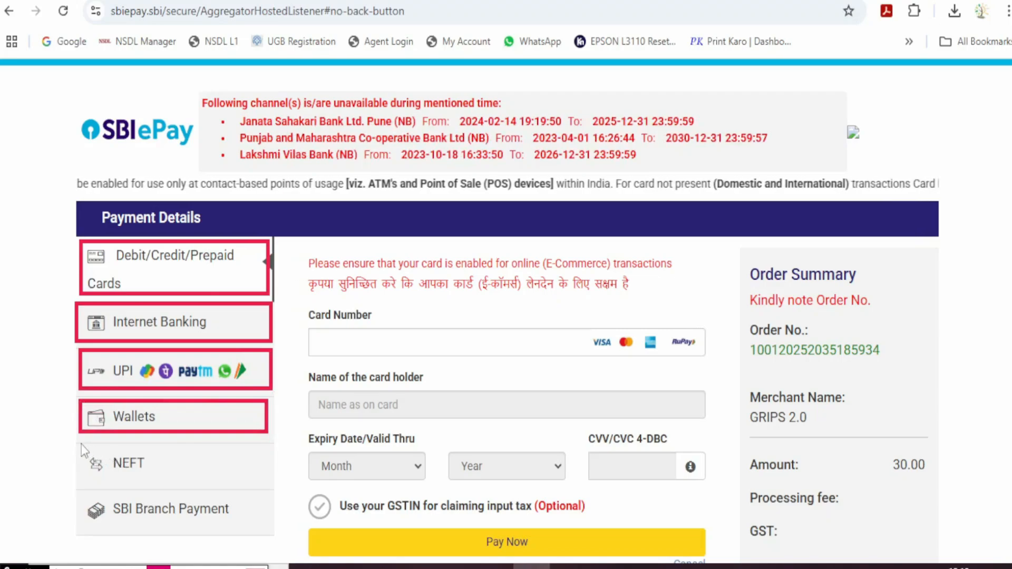
drag(81, 444, 269, 476)
drag(83, 490, 268, 535)
Choose UPI as the payment method with the UPI QR option and proceed to pay
drag(287, 400, 222, 365)
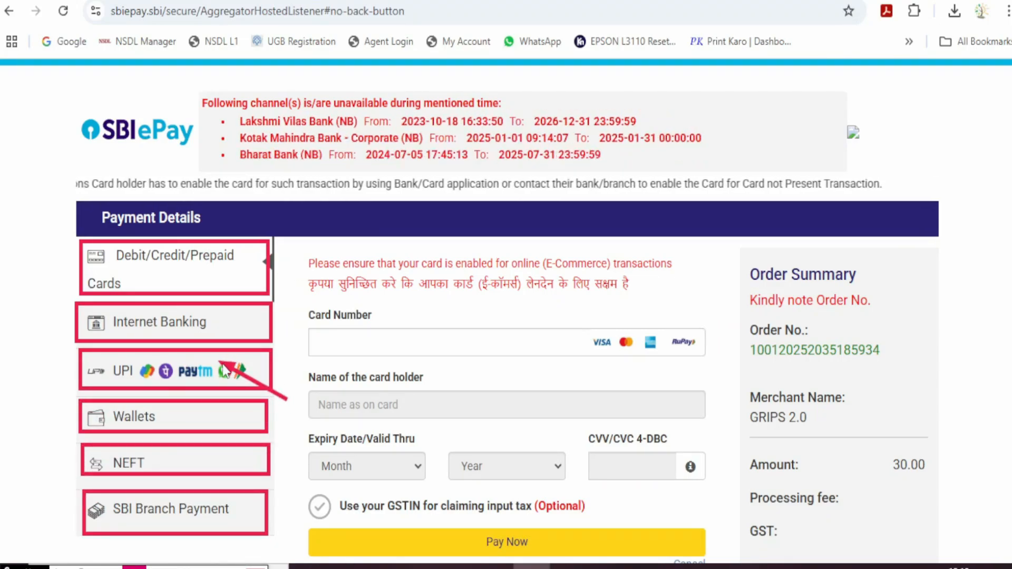
click(225, 371)
drag(292, 320, 314, 304)
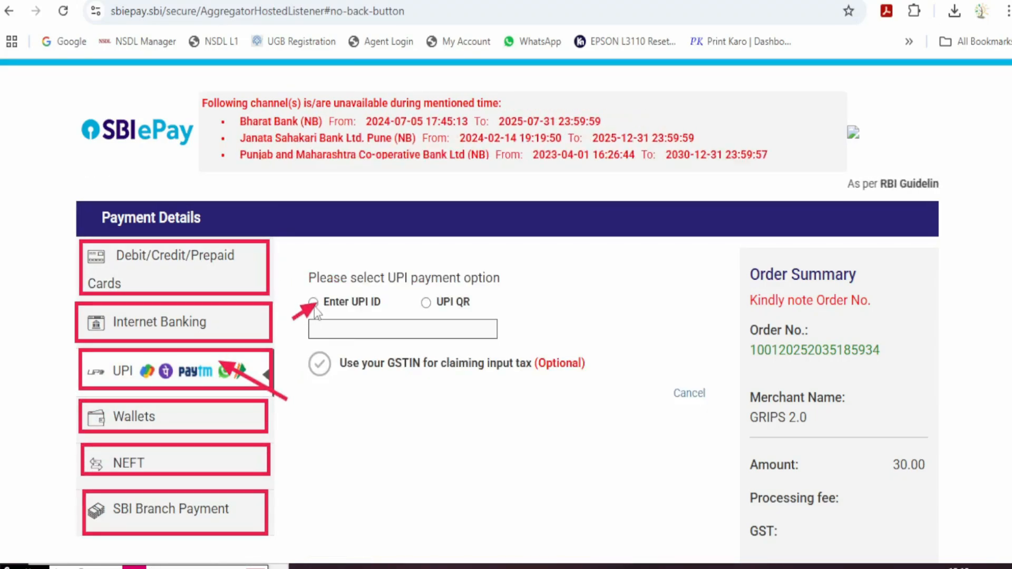
drag(404, 310, 425, 302)
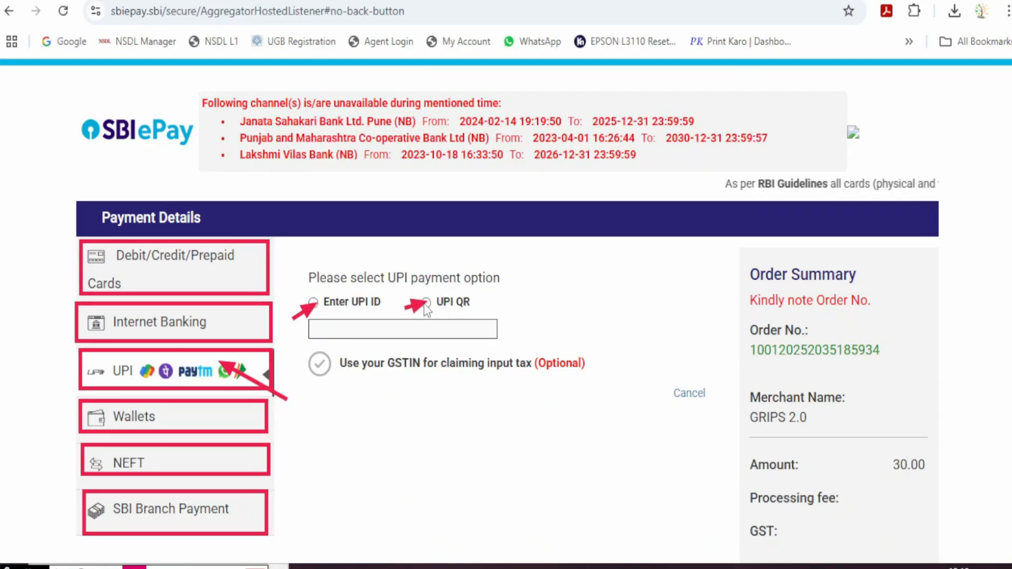
click(426, 302)
drag(480, 448, 492, 404)
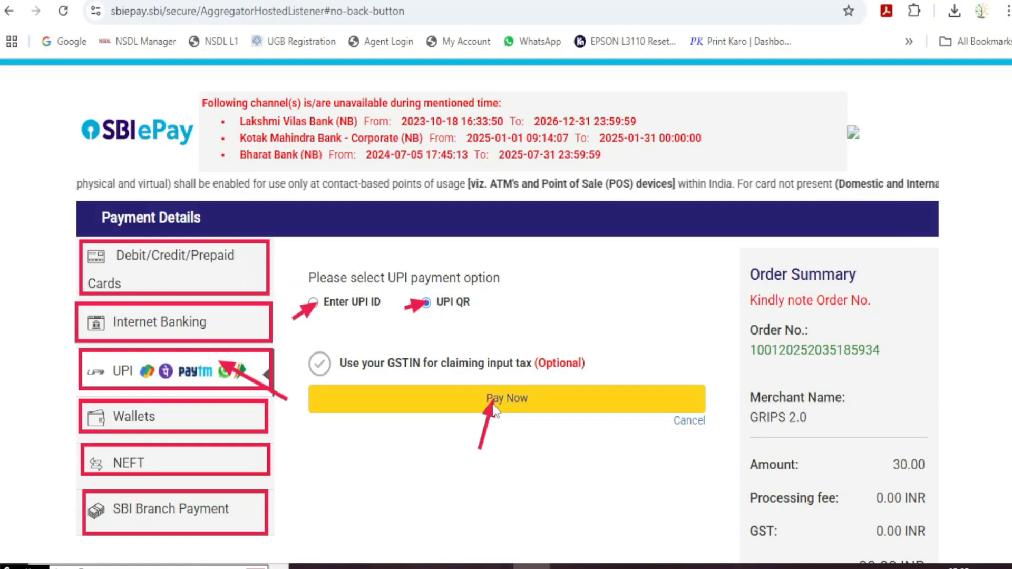
click(494, 405)
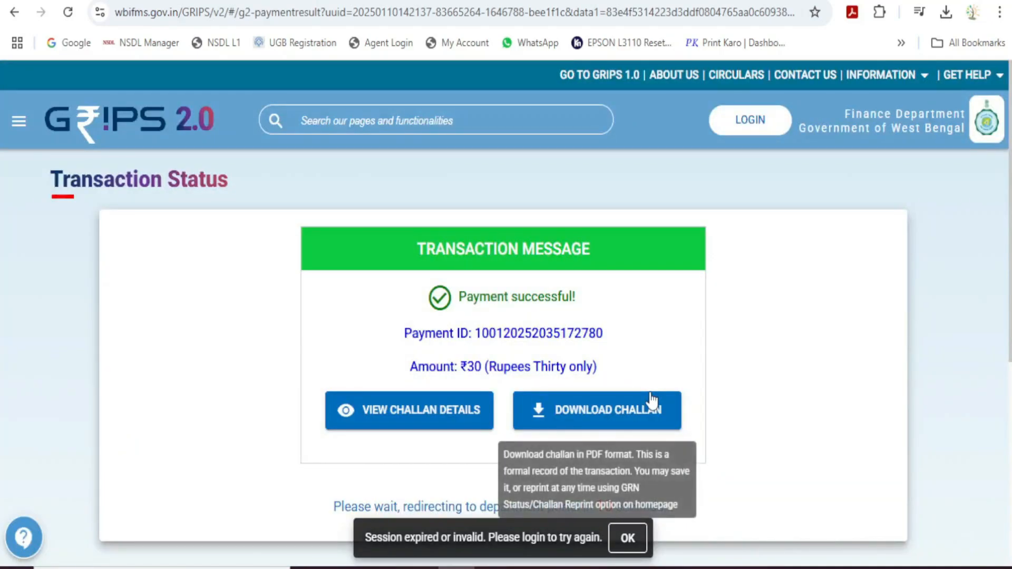
Download the payment challan and save it as challan (1).pdf in the ALTRUIS PAN UPLOAD folder
click(594, 412)
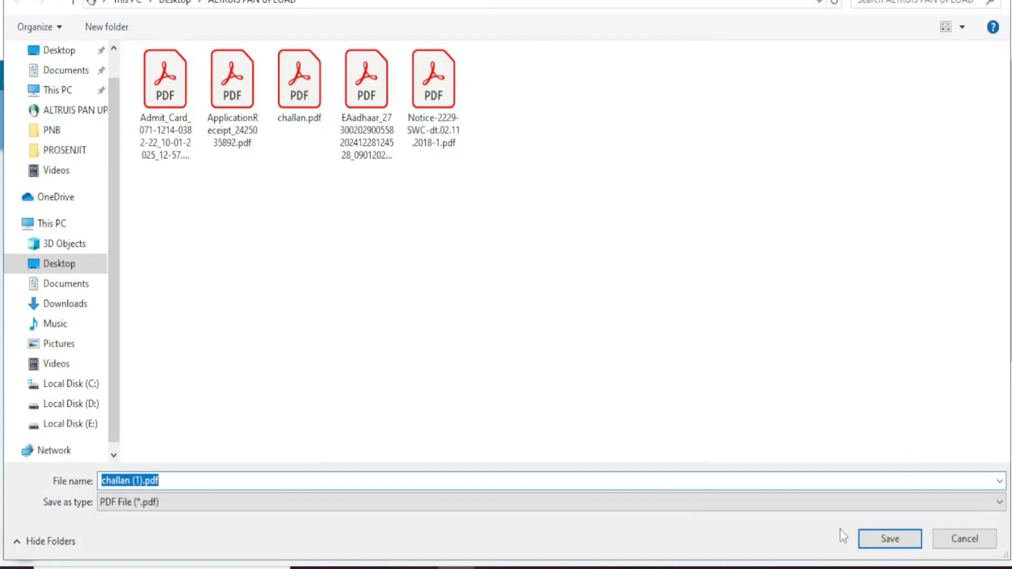
click(890, 540)
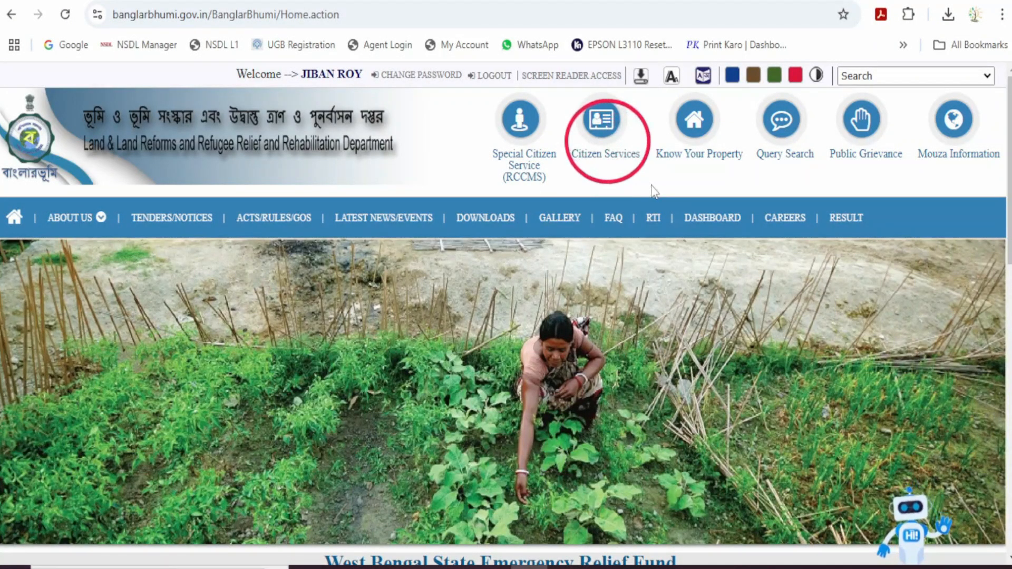
Open GRN Search in Banglarbhumi's Citizen Services and submit an ROR/PI/MAP request with the GRN, application number and captcha
click(621, 158)
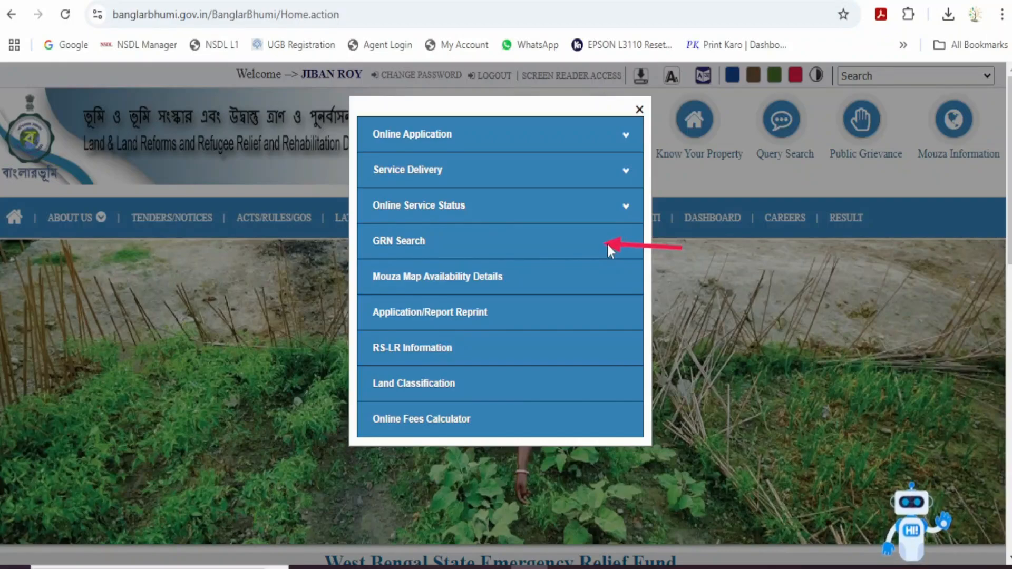
click(607, 243)
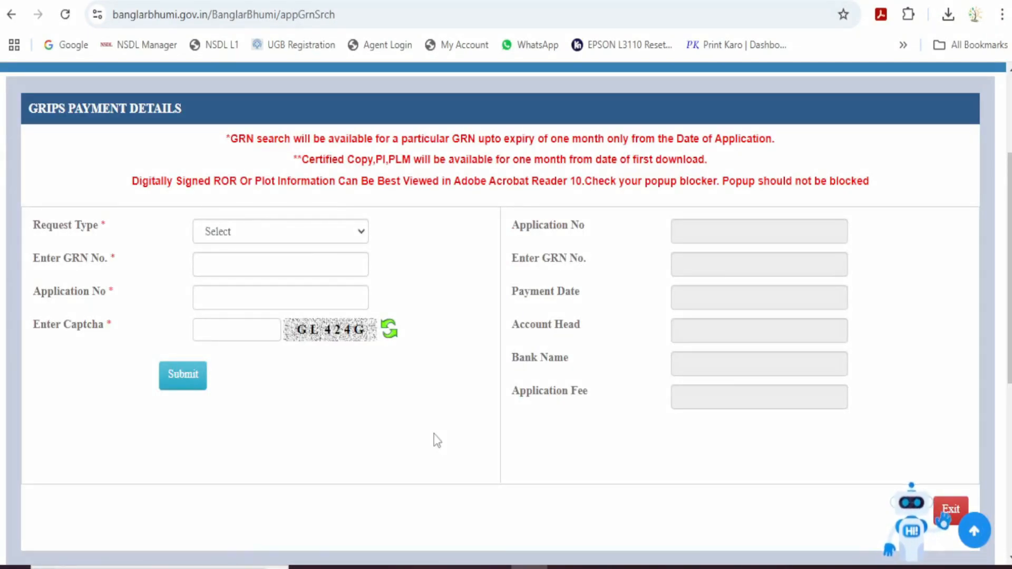
mouse_move(183, 213)
mouse_down()
mouse_move(255, 242)
mouse_move(376, 247)
mouse_up()
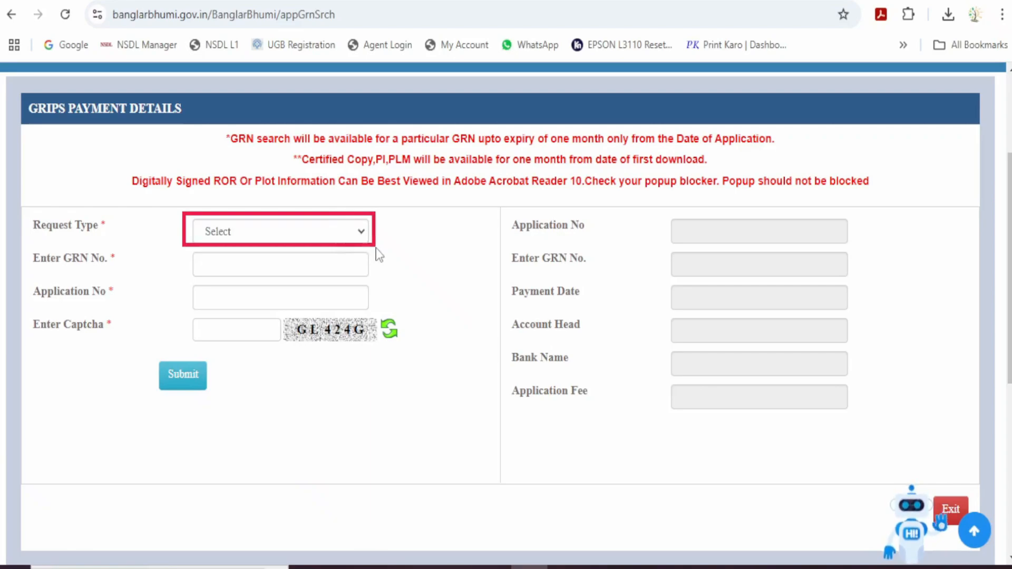
click(342, 234)
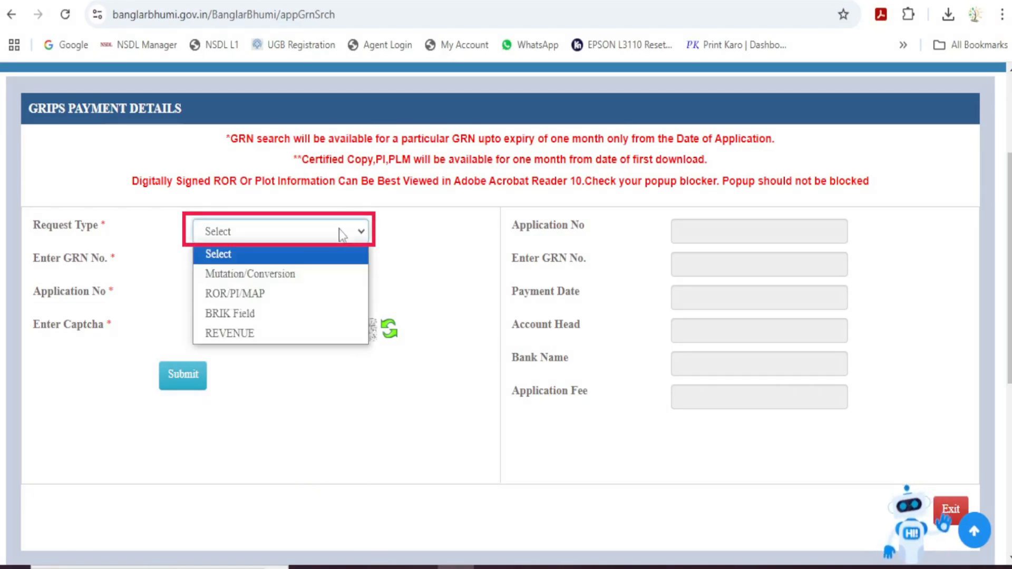
click(255, 295)
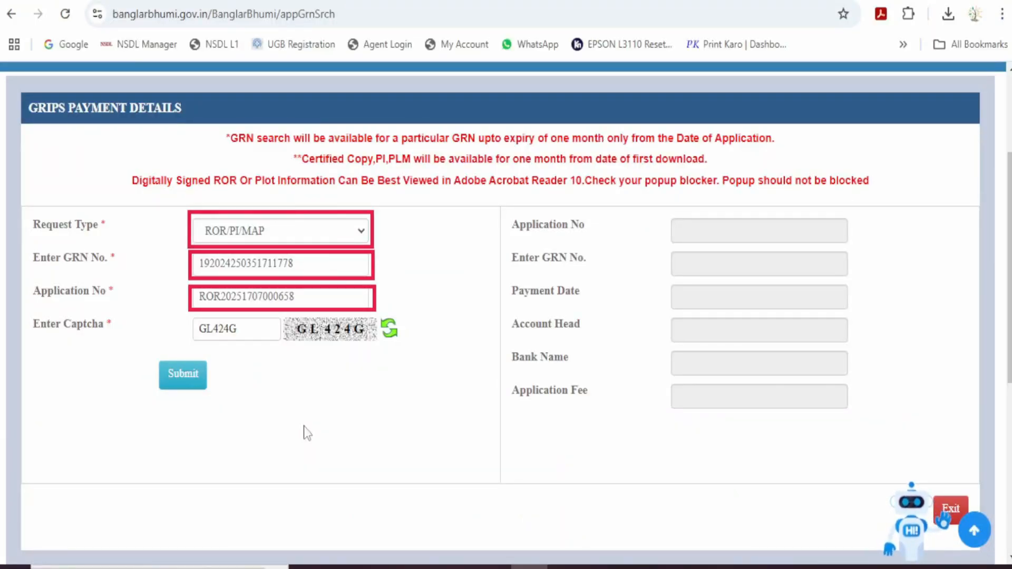
click(183, 372)
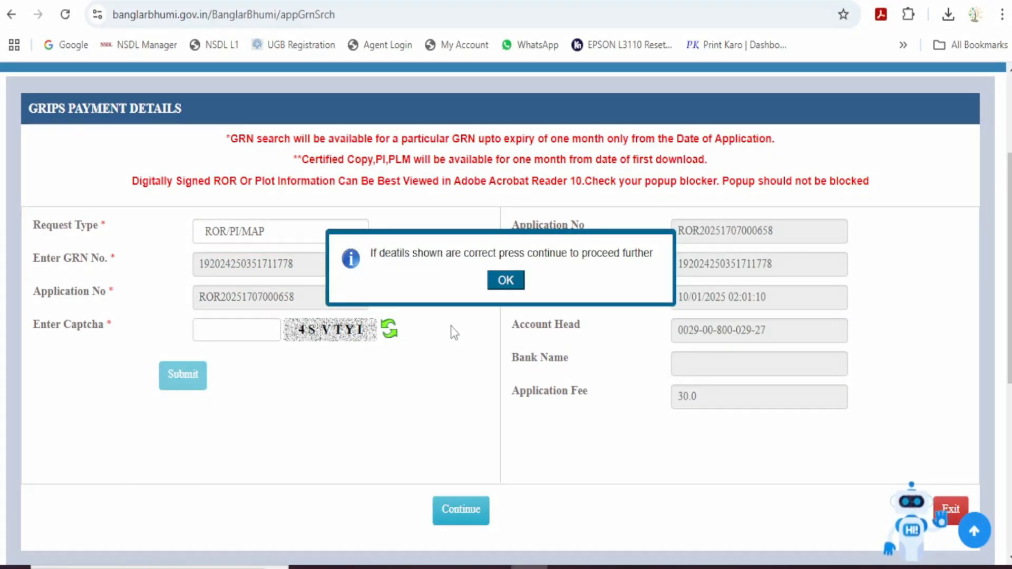
Accept the retrieved GRIPS payment details, continue, and dismiss the signed PDF download alert
click(494, 284)
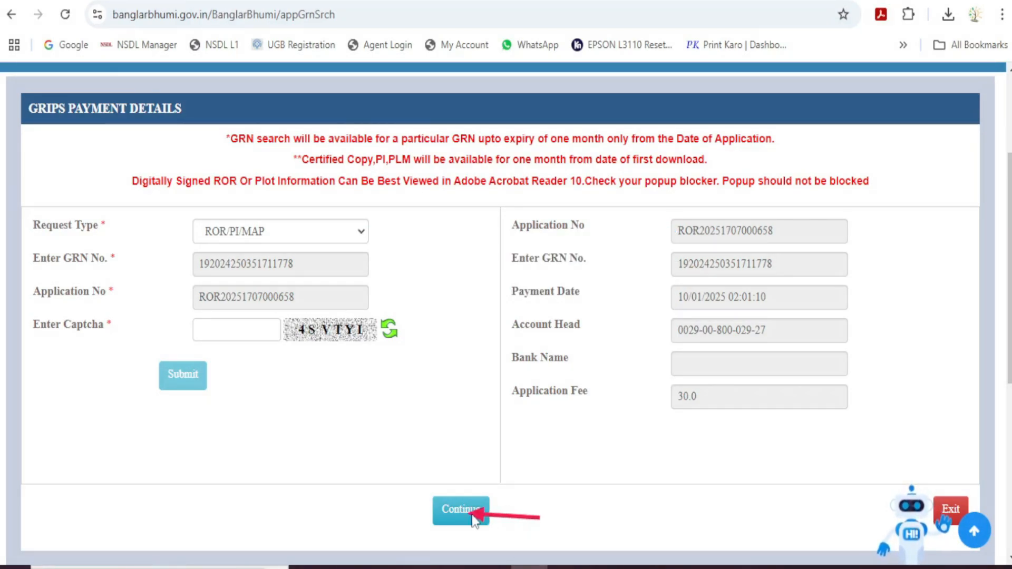
click(453, 519)
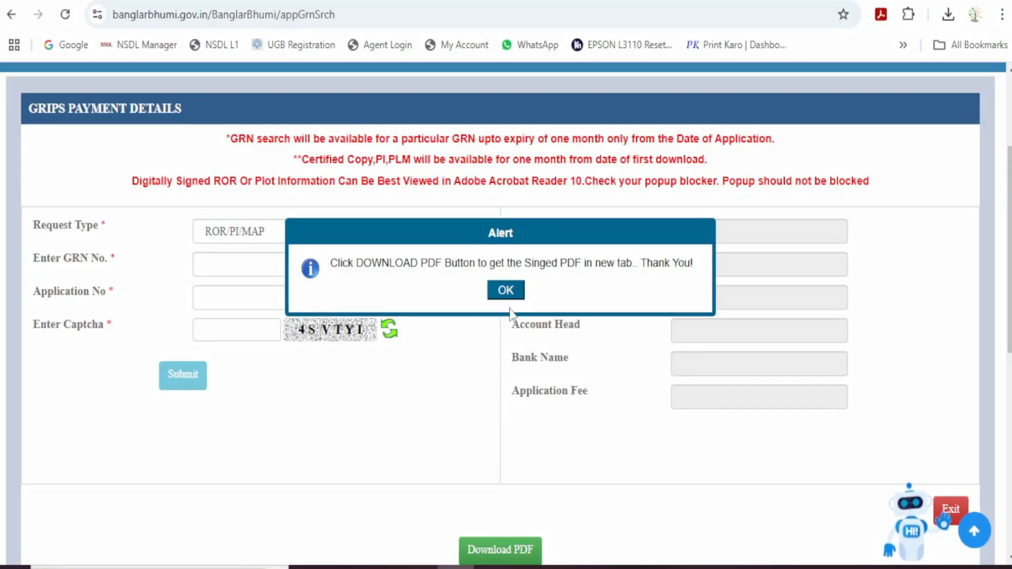
drag(504, 346, 507, 289)
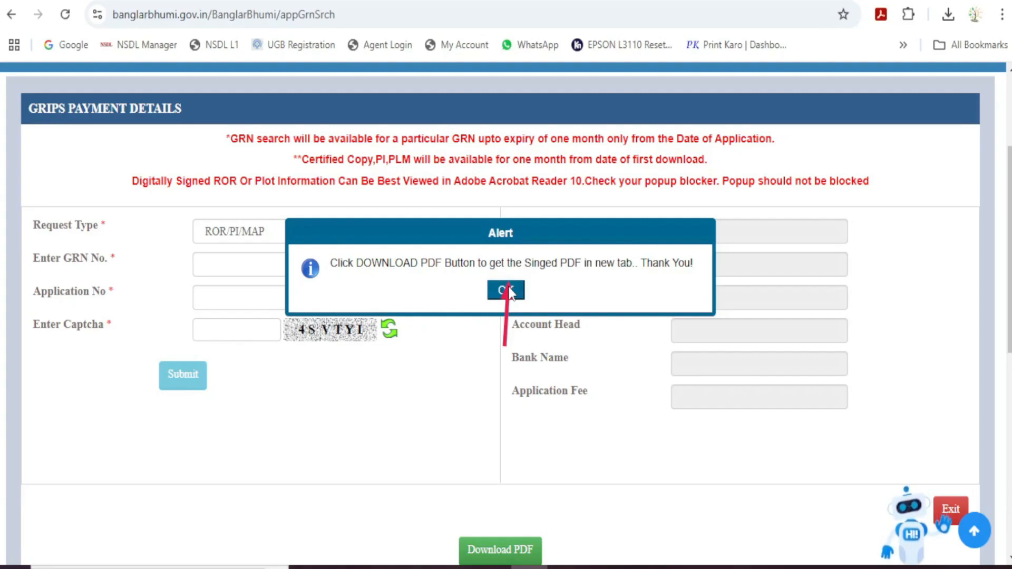
click(507, 289)
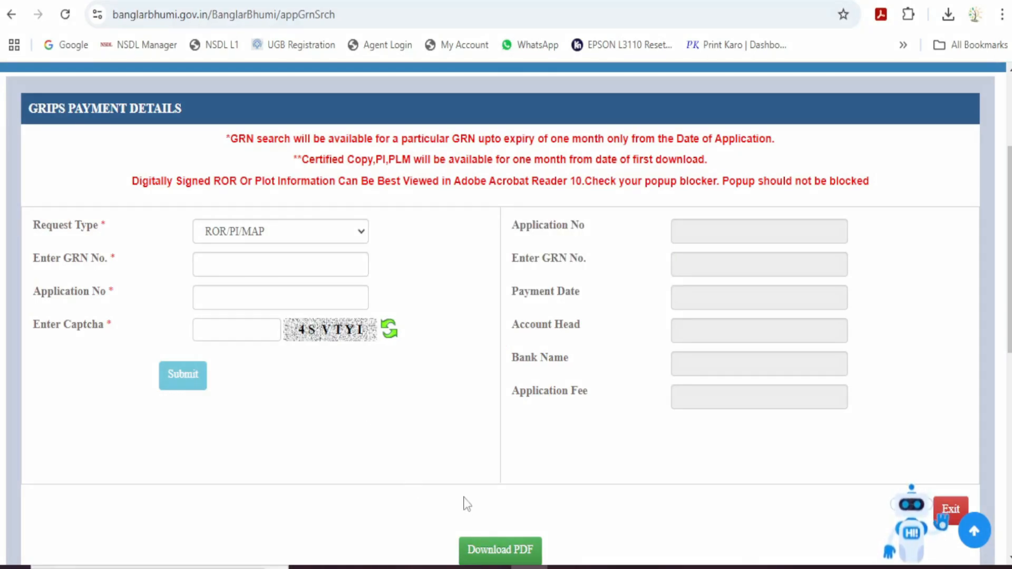
Download the signed ROR certified copy and save it as SignedPDF (1).pdf in the ALTRUIS PAN UPLOAD folder
drag(432, 512, 556, 568)
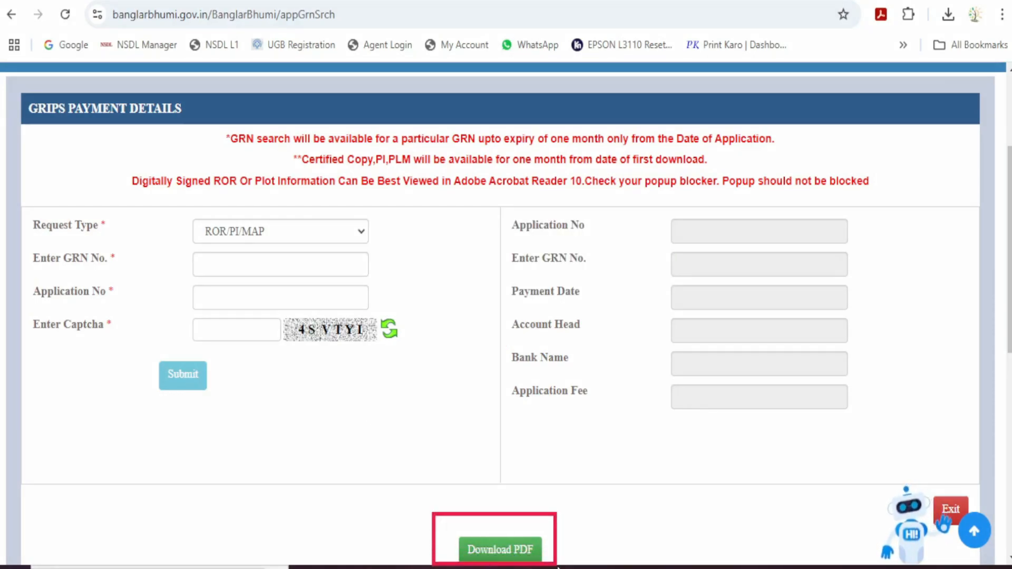
mouse_move(624, 533)
mouse_down()
mouse_move(504, 539)
mouse_move(511, 550)
mouse_up()
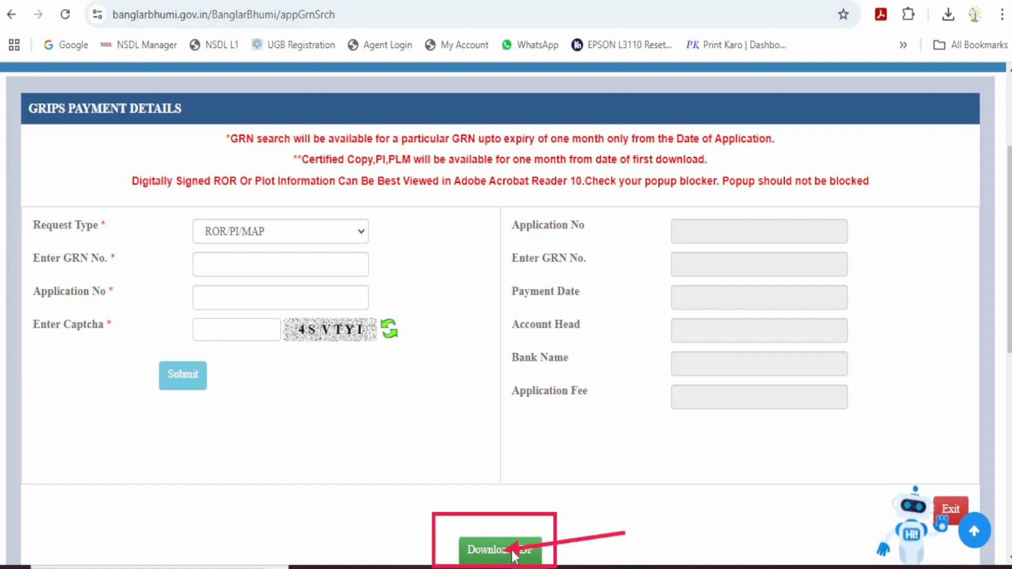
click(516, 550)
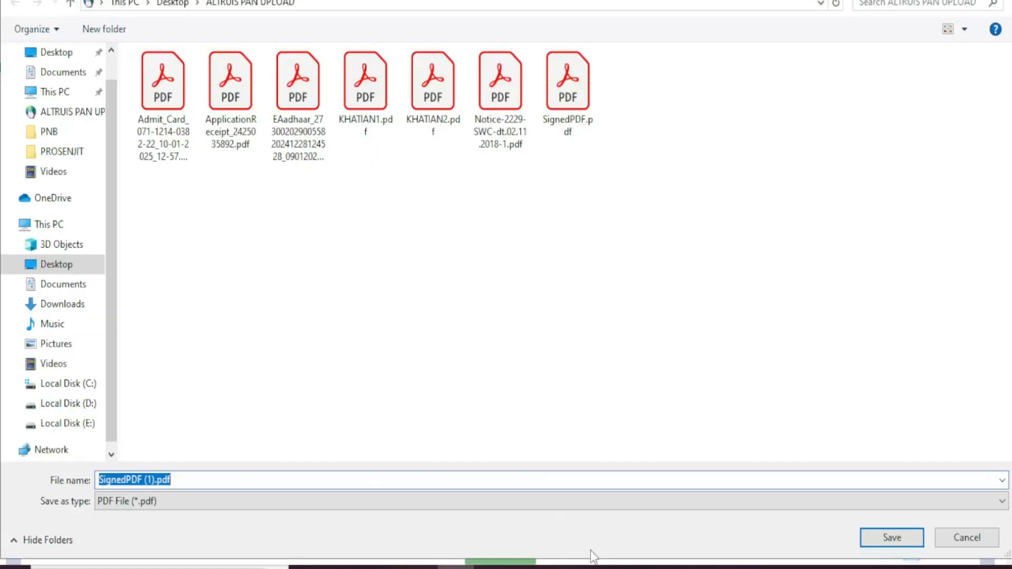
click(890, 538)
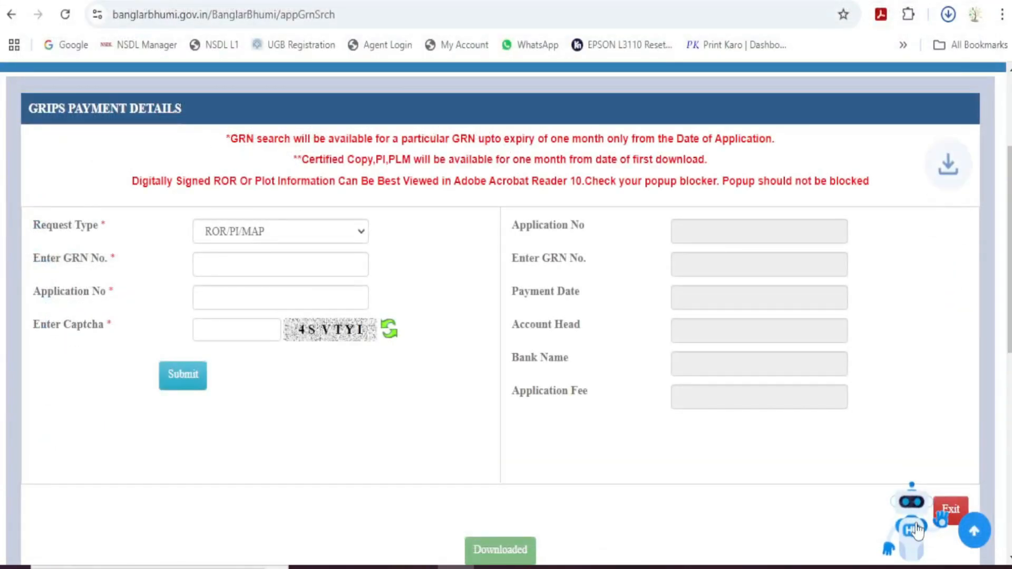
Open the downloaded SignedPDF (1).pdf in the PDF viewer and review both pages of the certified copy
mouse_move(795, 59)
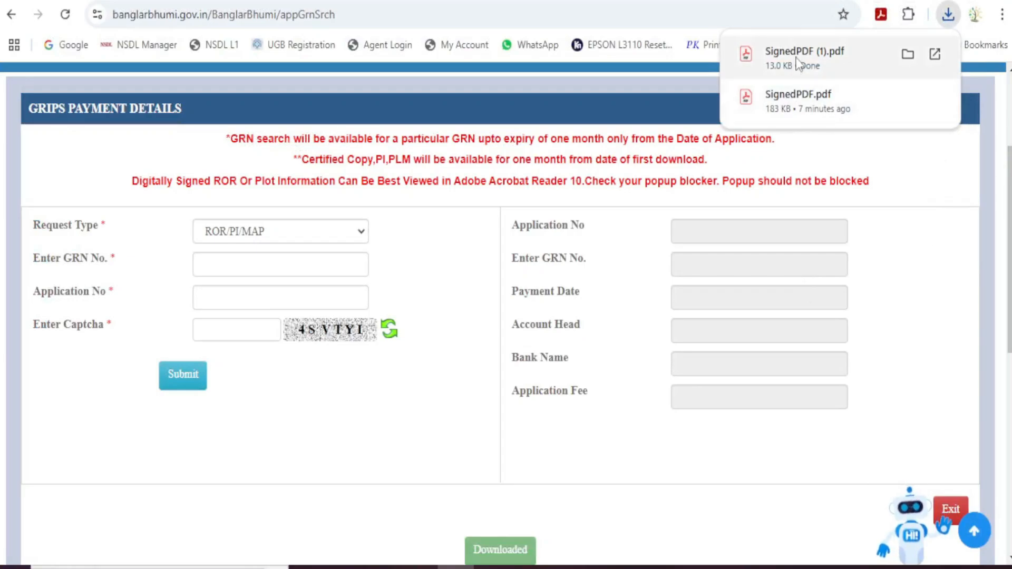
click(798, 61)
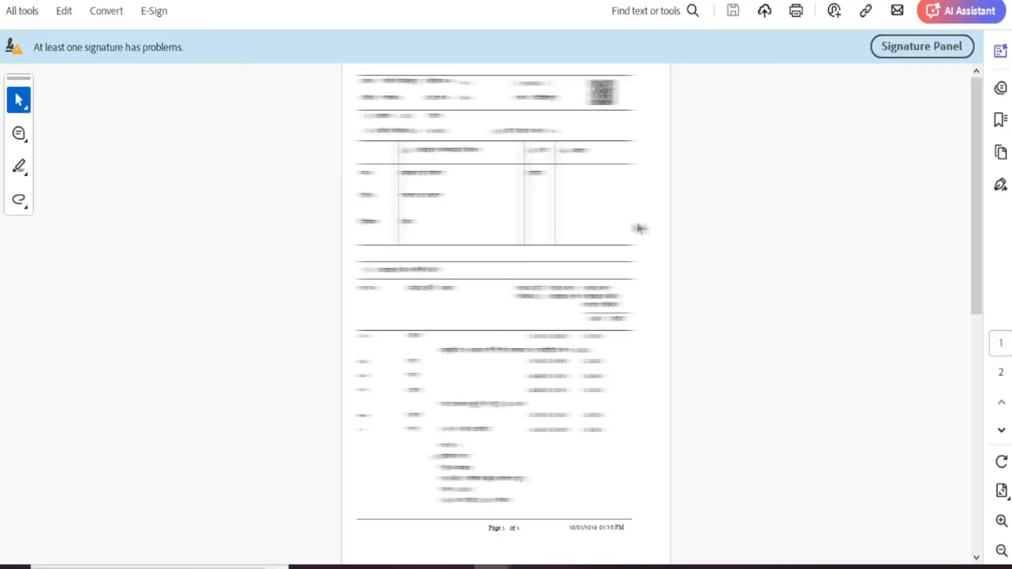
scroll(639, 228, down, 3)
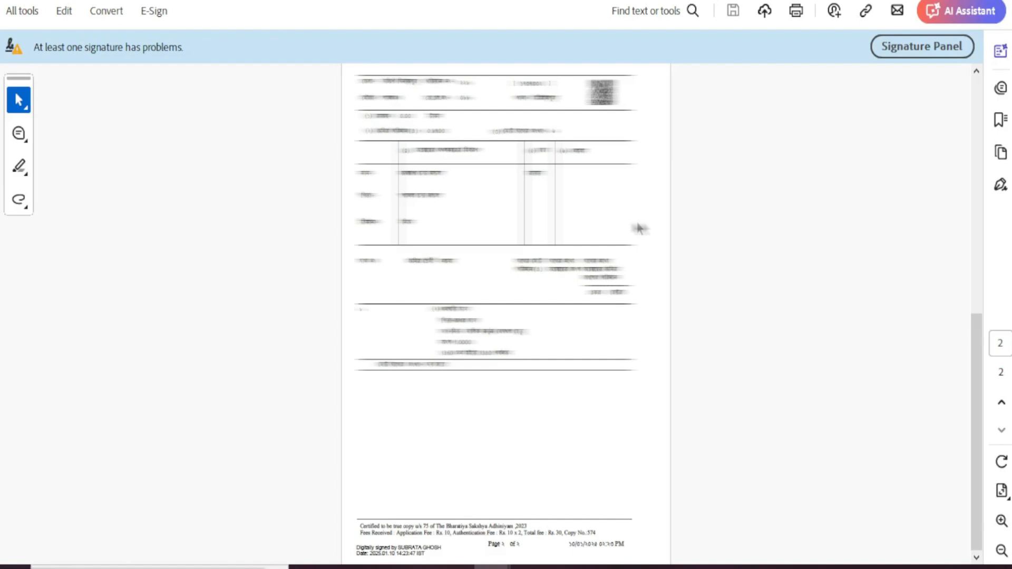
scroll(639, 228, up, 3)
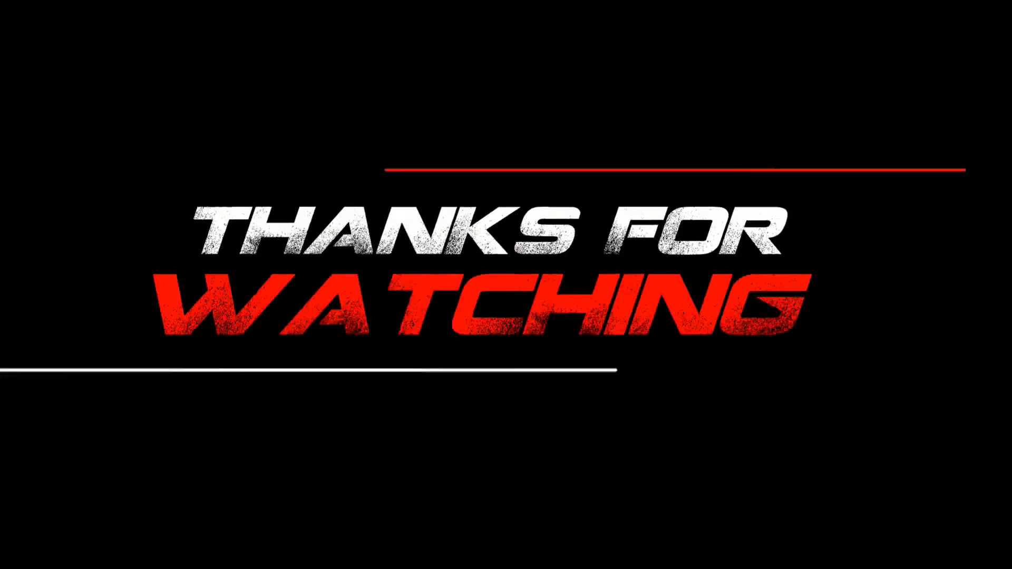